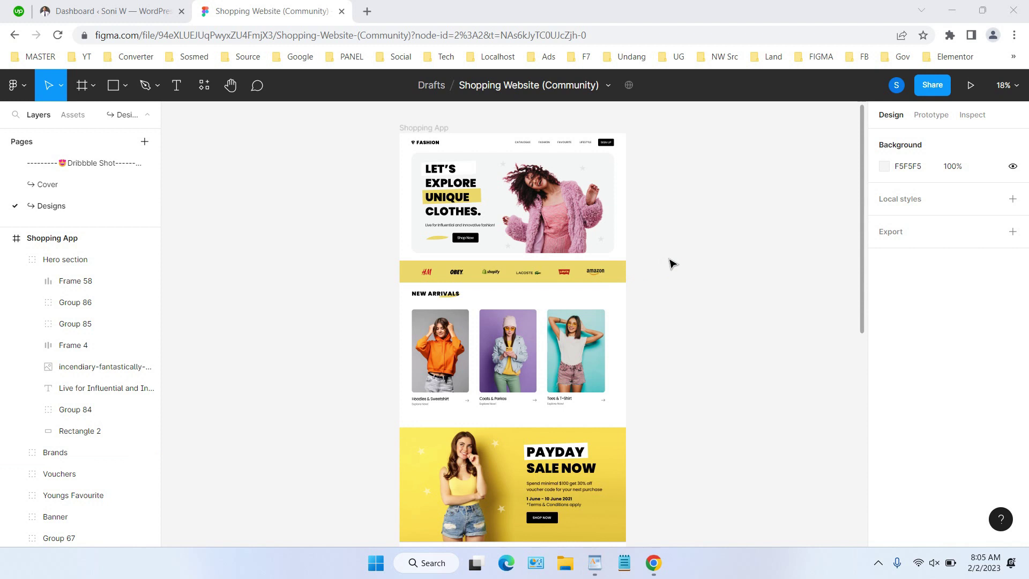
Examine the Shopping App design from the hero section down to the footer
{"action": "left_click", "coordinate": [528, 144]}
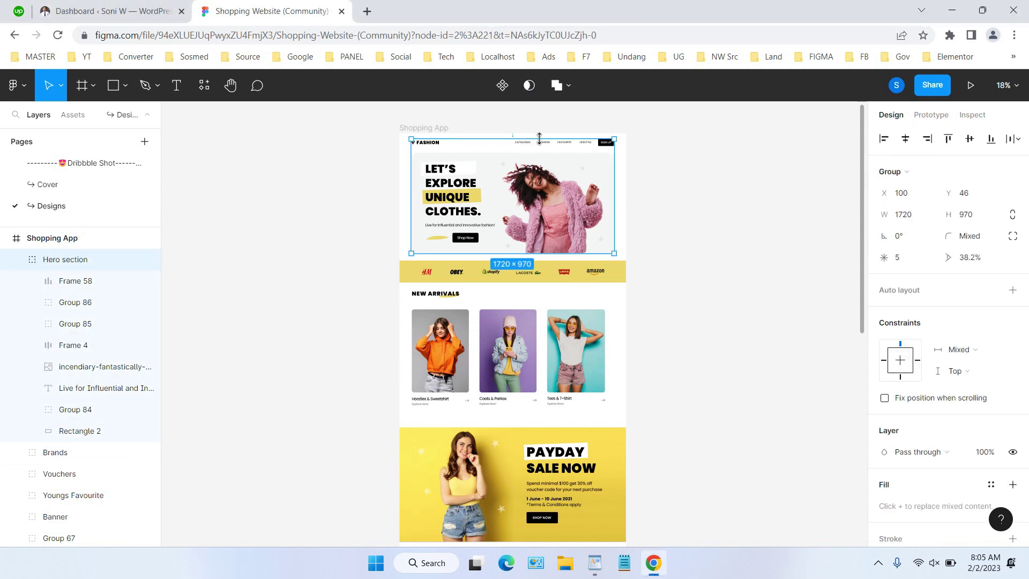
{"action": "double_click", "coordinate": [533, 156]}
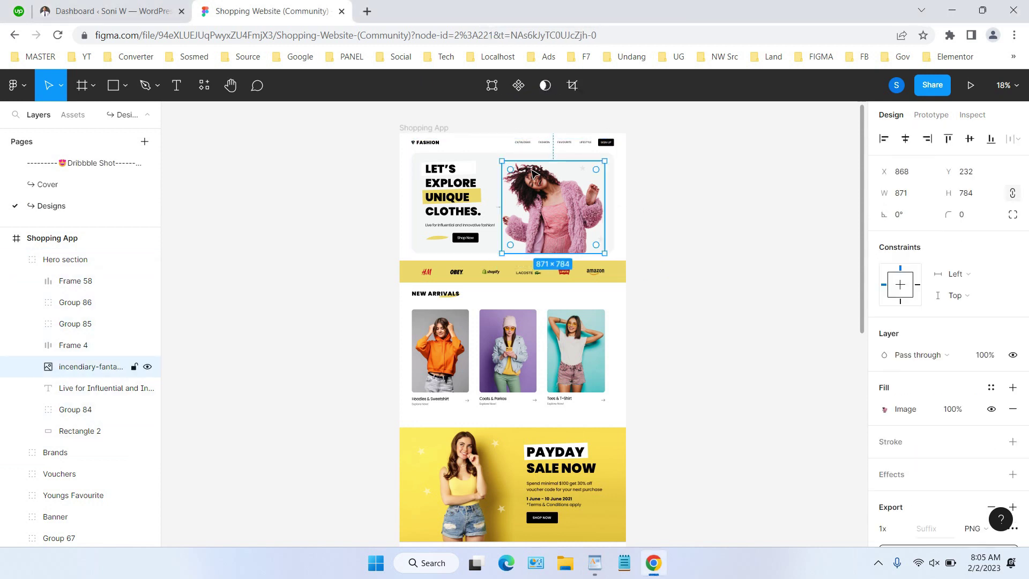
{"action": "left_click", "coordinate": [489, 163]}
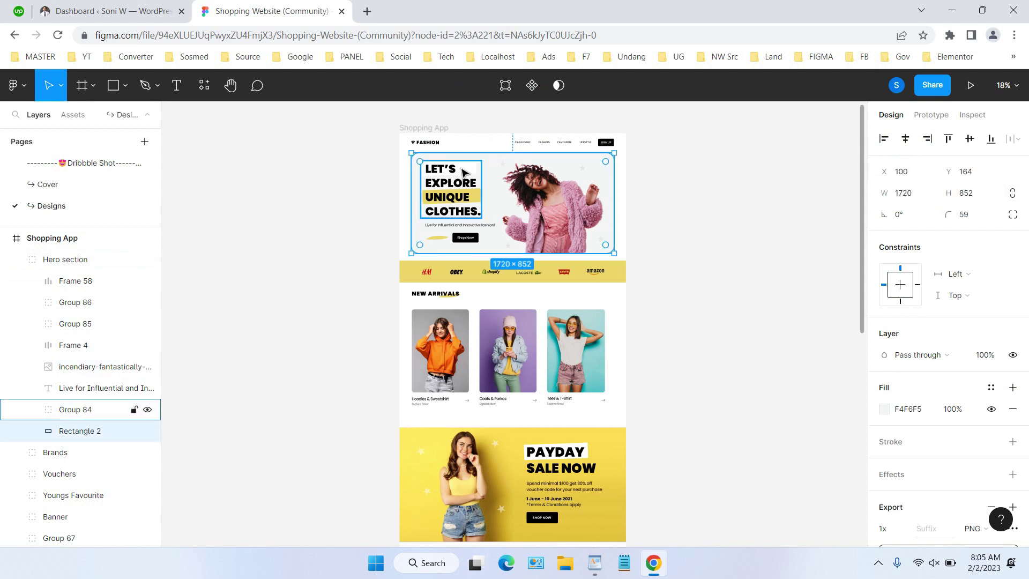
{"action": "scroll", "coordinate": [558, 208], "scroll_direction": "down", "scroll_amount": 1}
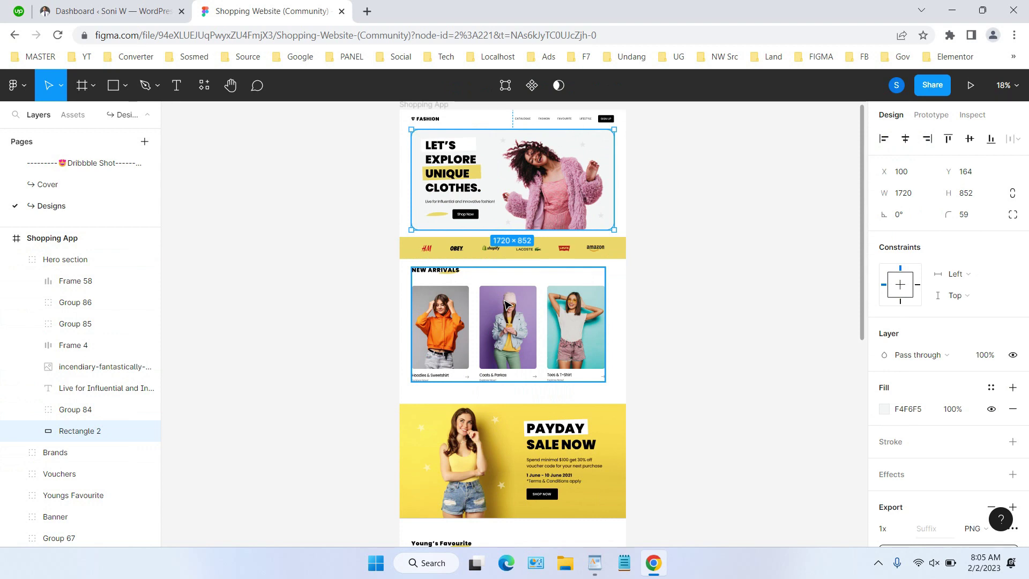
{"action": "scroll", "coordinate": [509, 303], "scroll_direction": "down", "scroll_amount": 5}
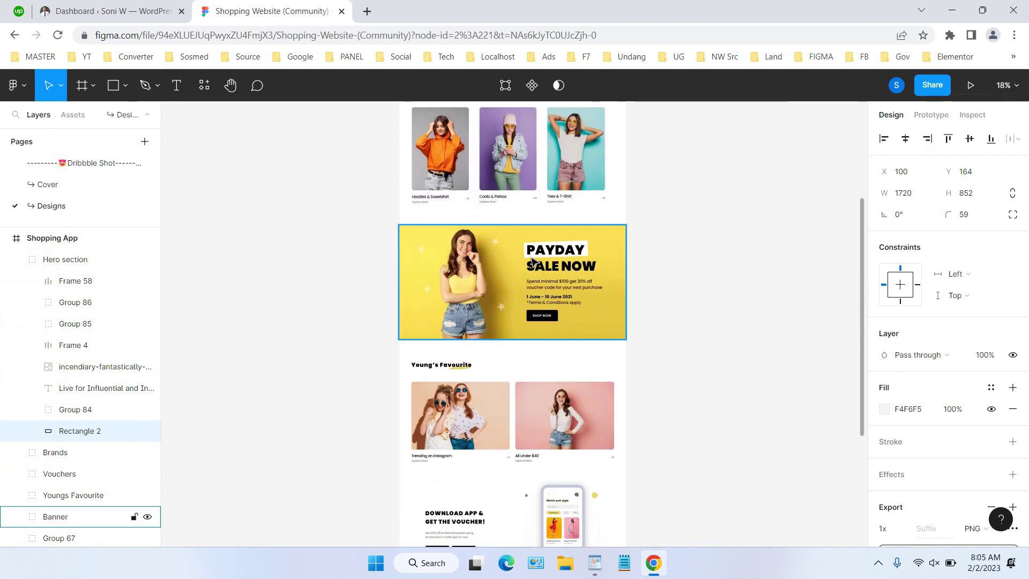
{"action": "scroll", "coordinate": [521, 265], "scroll_direction": "down", "scroll_amount": 4}
{"action": "scroll", "coordinate": [517, 245], "scroll_direction": "down", "scroll_amount": 1}
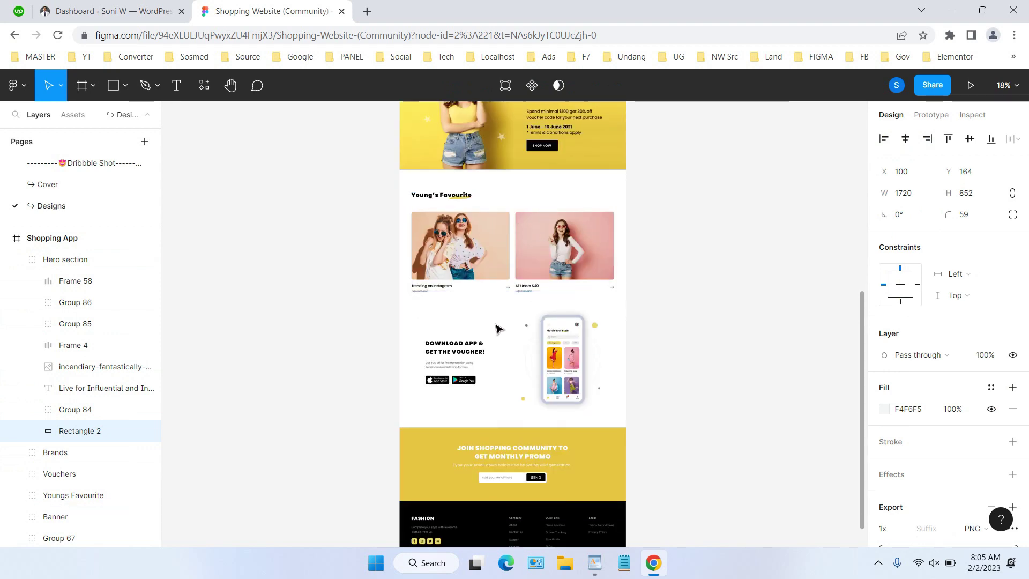
{"action": "scroll", "coordinate": [530, 351], "scroll_direction": "down", "scroll_amount": 1}
{"action": "scroll", "coordinate": [631, 328], "scroll_direction": "down", "scroll_amount": 1}
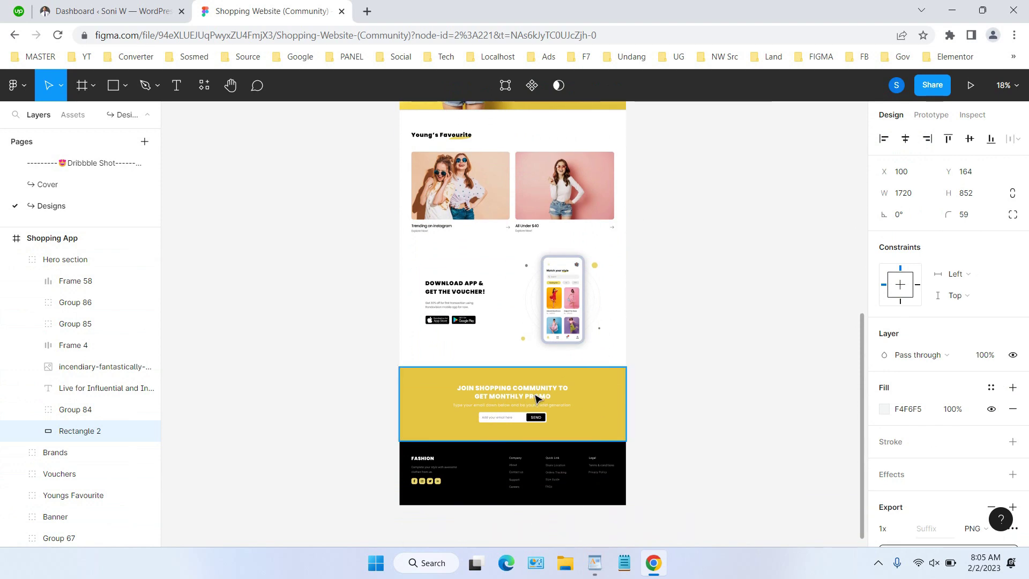
{"action": "scroll", "coordinate": [648, 393], "scroll_direction": "up", "scroll_amount": 12}
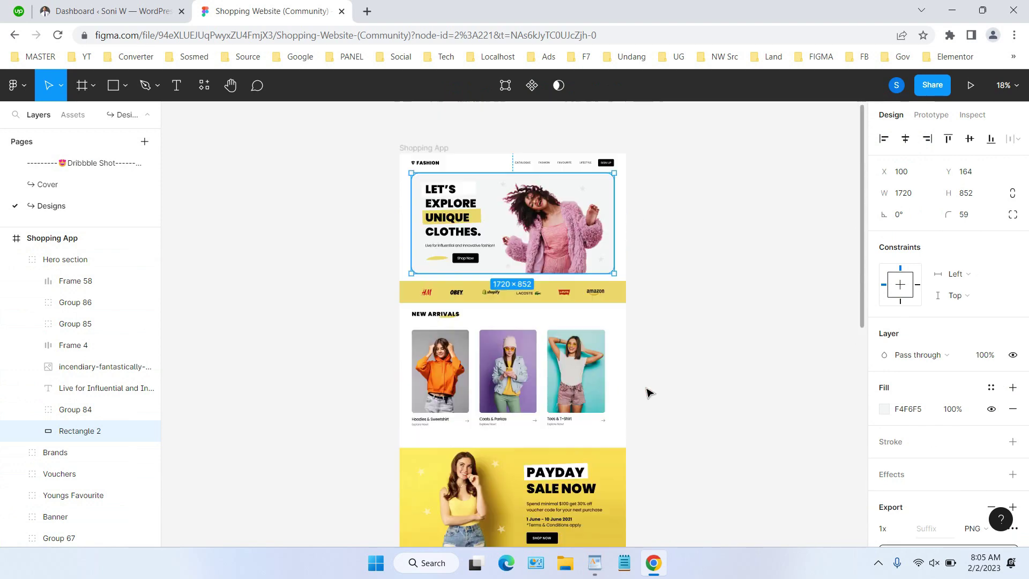
Inspect the properties and CSS code of the header frame with the logo and navigation links
{"action": "left_click", "coordinate": [484, 188]}
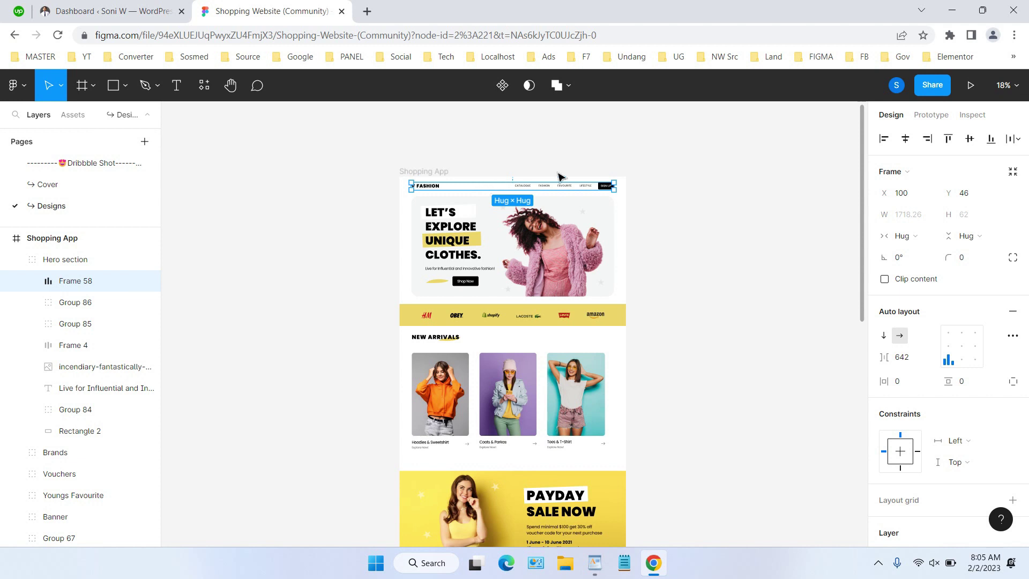
{"action": "scroll", "coordinate": [949, 266], "scroll_direction": "down", "scroll_amount": 5}
{"action": "scroll", "coordinate": [947, 263], "scroll_direction": "up", "scroll_amount": 5}
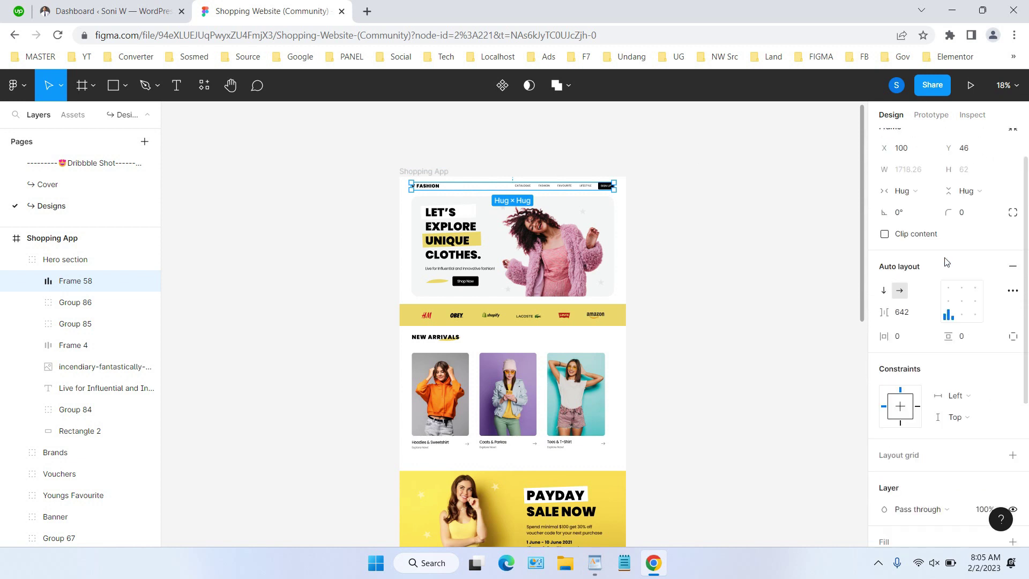
{"action": "left_click", "coordinate": [974, 118]}
{"action": "scroll", "coordinate": [984, 223], "scroll_direction": "down", "scroll_amount": 3}
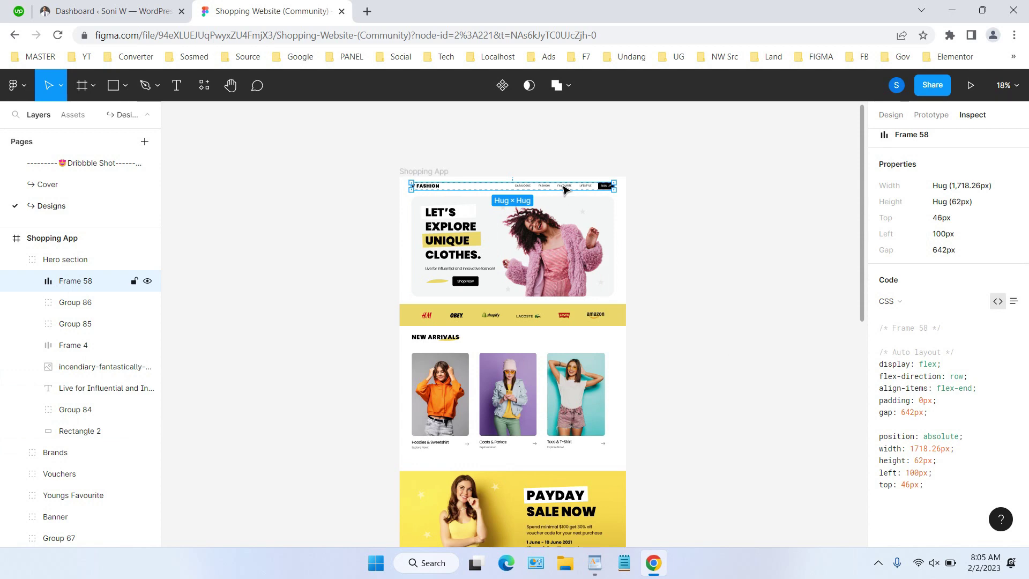
Switch to WordPress, create a new page titled "Test" and open it for editing in Elementor
{"action": "left_click", "coordinate": [142, 10]}
{"action": "mouse_move", "coordinate": [84, 240]}
{"action": "left_click", "coordinate": [137, 255]}
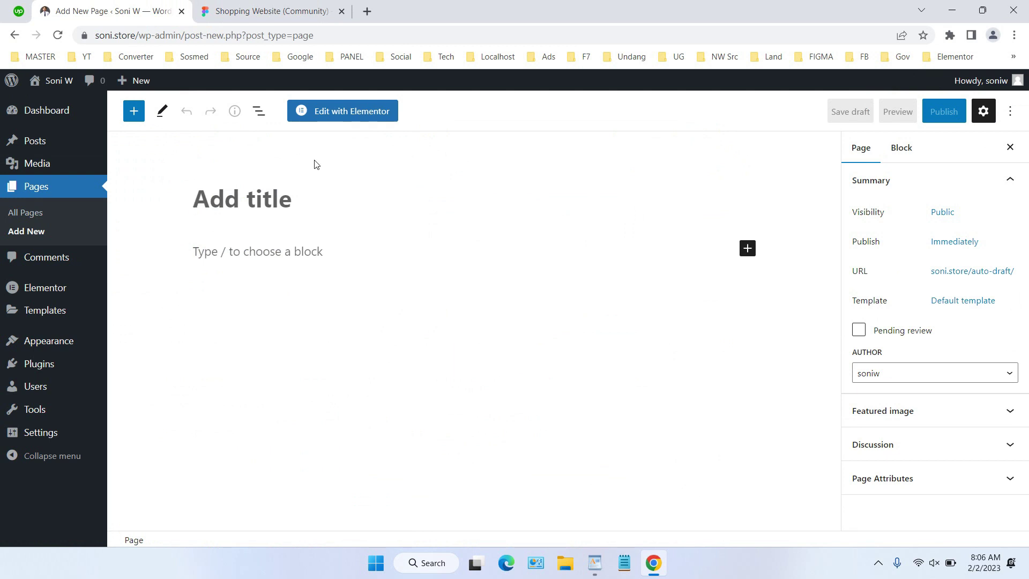
{"action": "type", "text": "Test"}
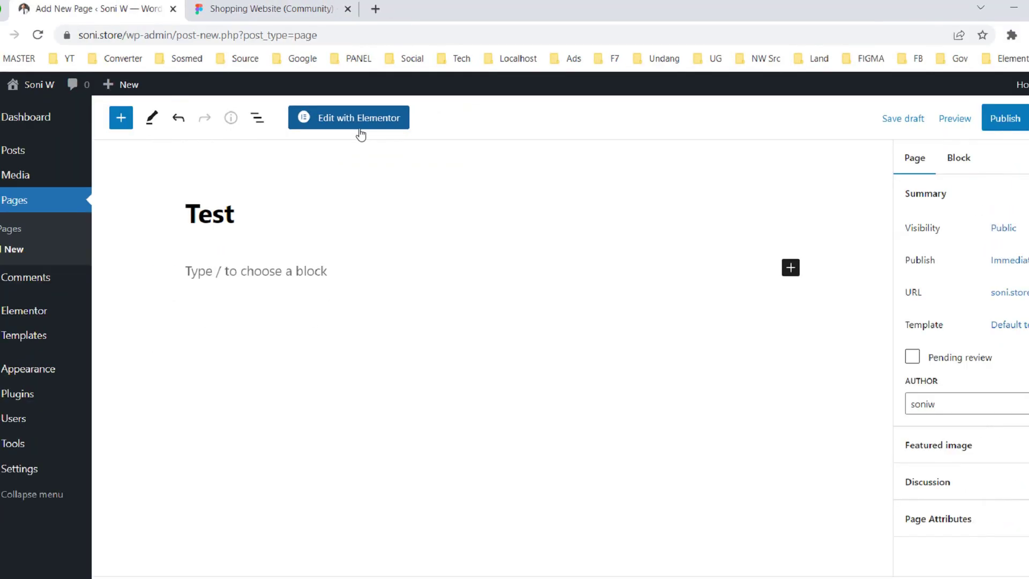
{"action": "left_click", "coordinate": [355, 119]}
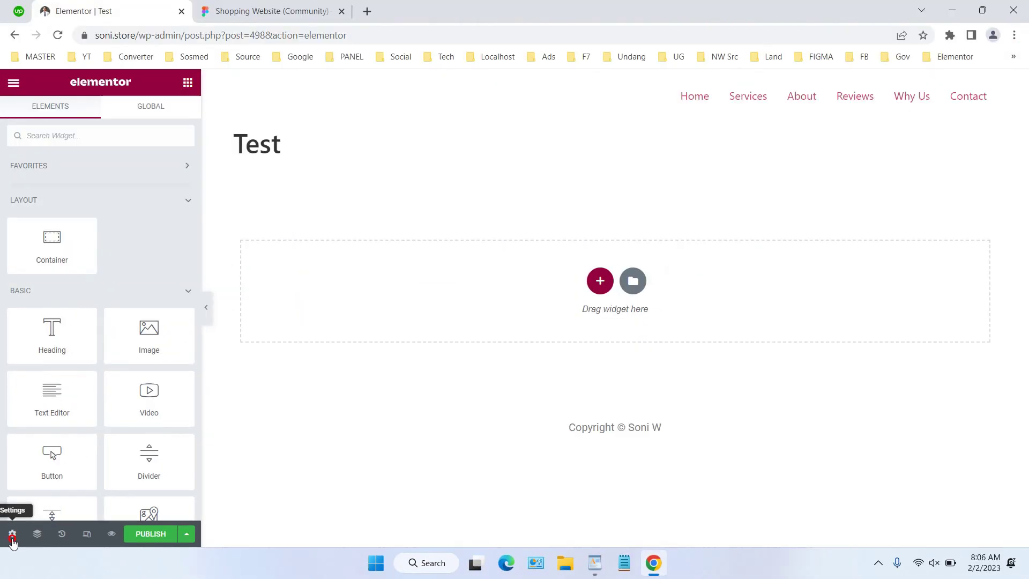
Set the page layout to Elementor Canvas in the page settings, leaving Hide Title off
{"action": "left_click", "coordinate": [13, 534]}
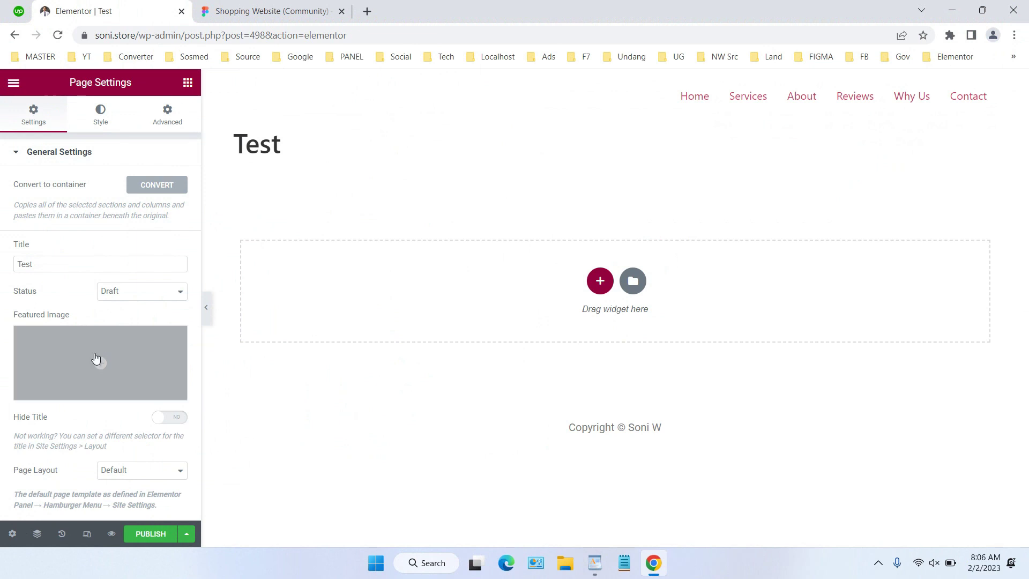
{"action": "left_click", "coordinate": [174, 419]}
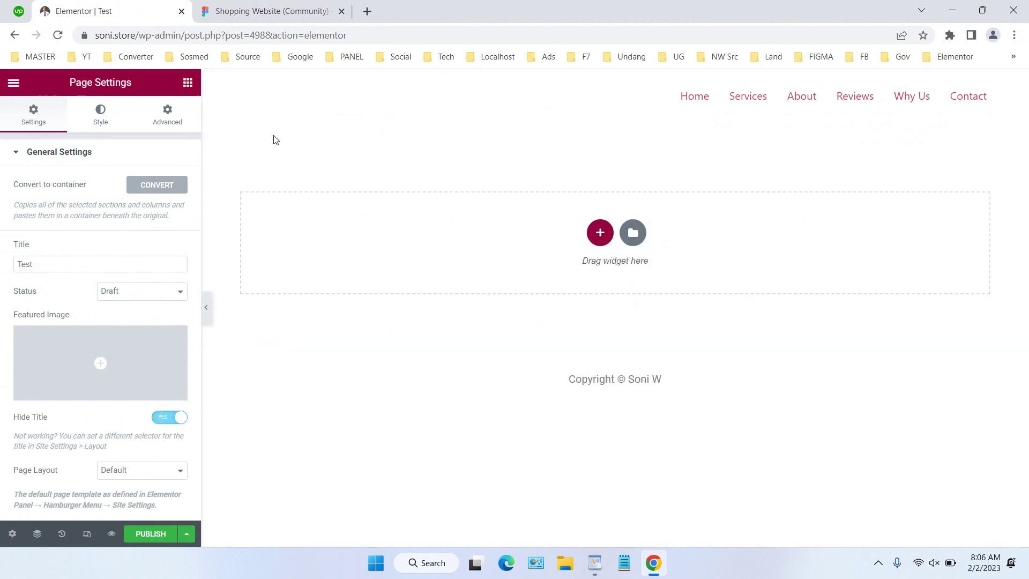
{"action": "left_click", "coordinate": [166, 420]}
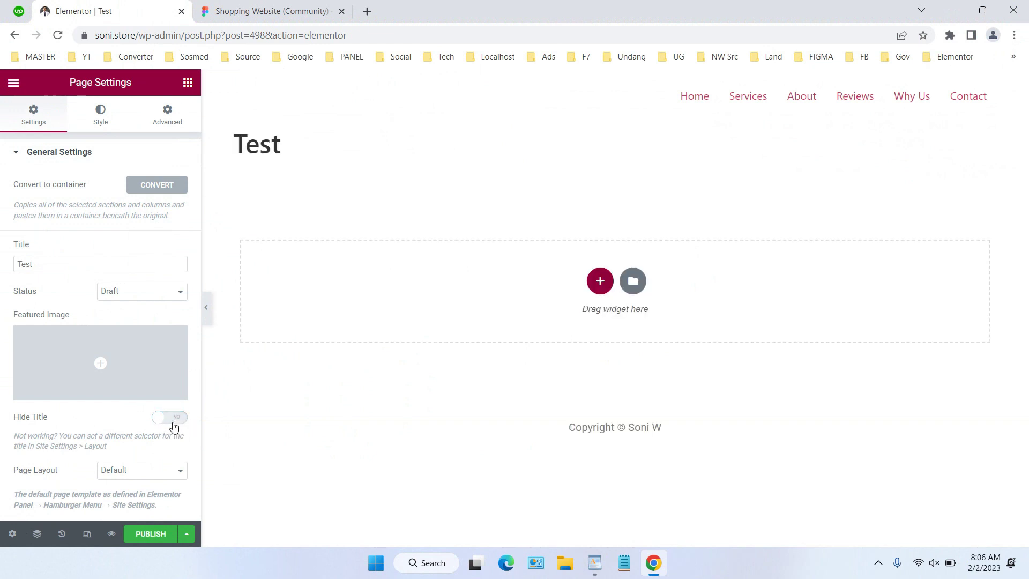
{"action": "left_click", "coordinate": [161, 471]}
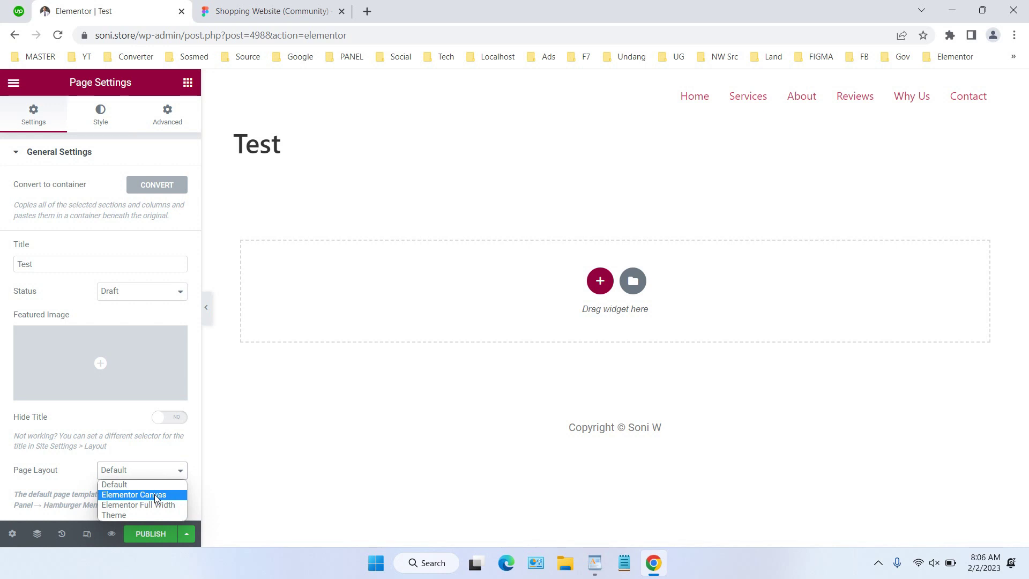
{"action": "left_click", "coordinate": [156, 495]}
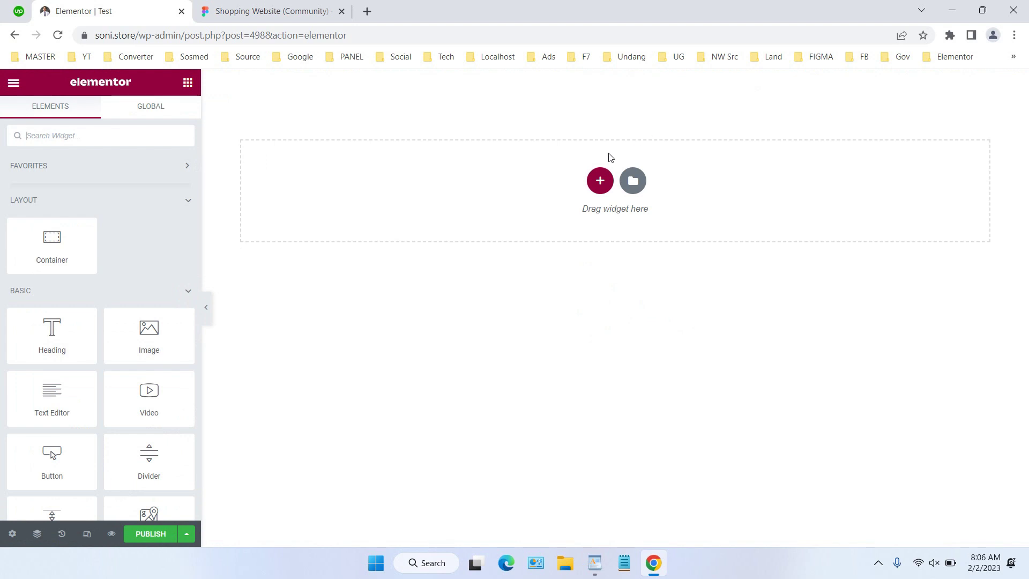
Check the header in the Figma design, and in Elementor add a three-column container structure with a wide middle column
{"action": "scroll", "coordinate": [166, 297], "scroll_direction": "down", "scroll_amount": 3}
{"action": "scroll", "coordinate": [166, 297], "scroll_direction": "up", "scroll_amount": 3}
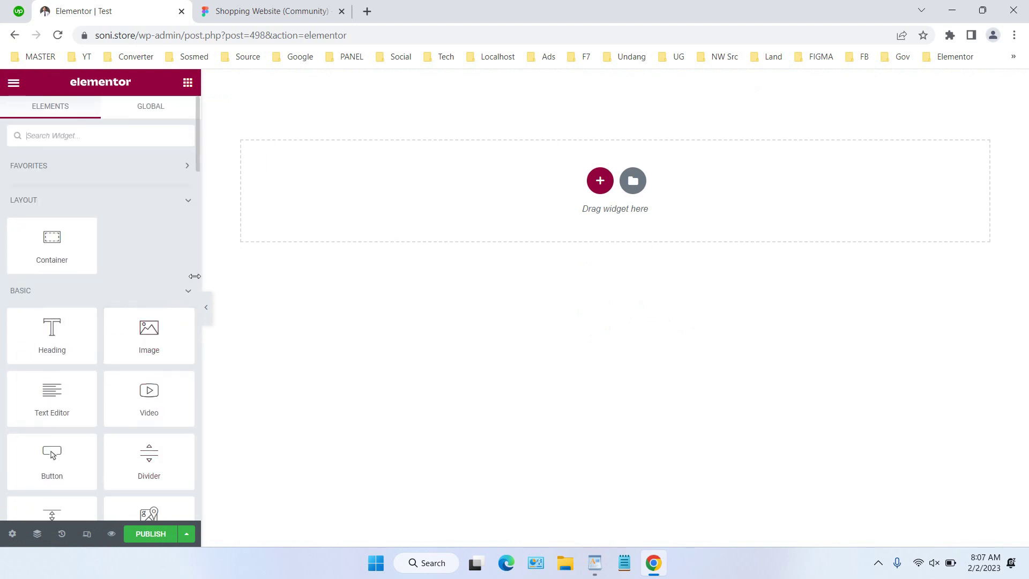
{"action": "left_click", "coordinate": [274, 11]}
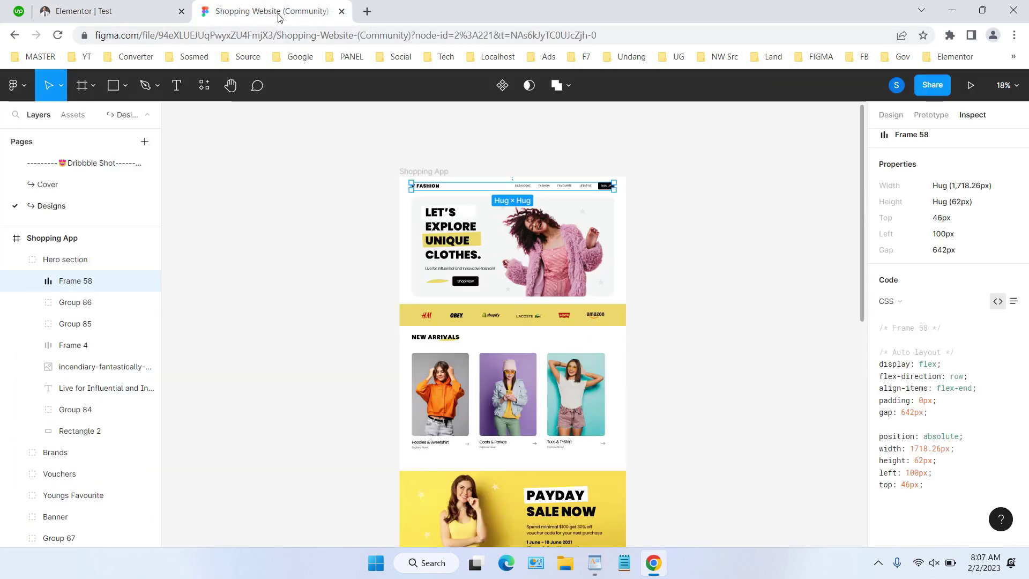
{"action": "scroll", "coordinate": [588, 208], "scroll_direction": "up", "scroll_amount": 3}
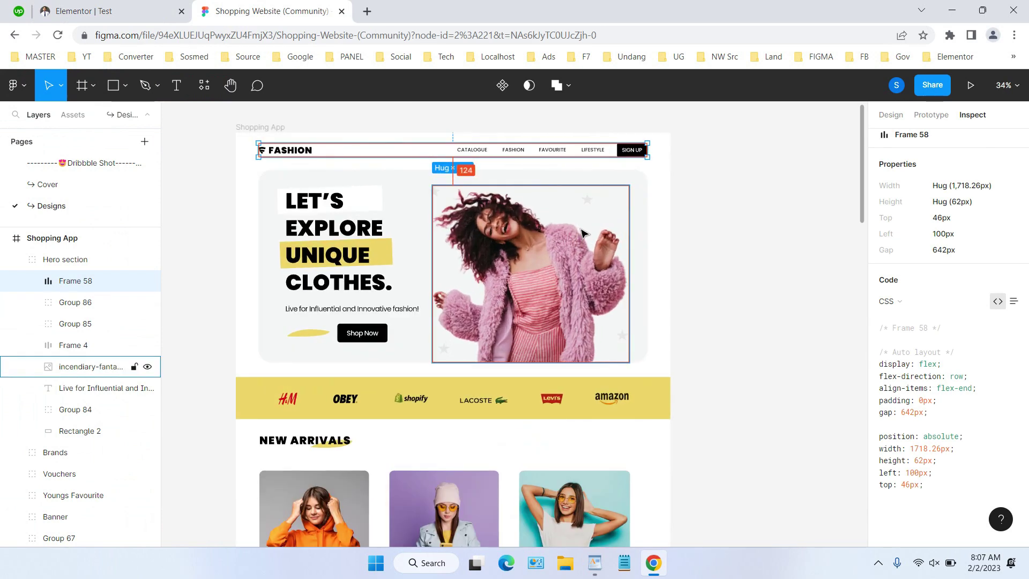
{"action": "scroll", "coordinate": [184, 247], "scroll_direction": "up", "scroll_amount": 2}
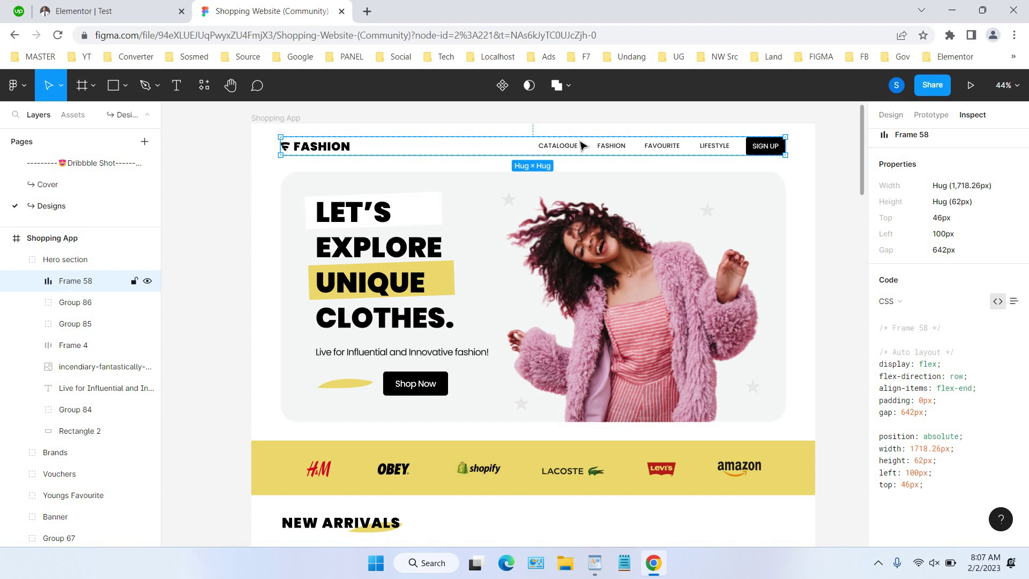
{"action": "left_click", "coordinate": [153, 6]}
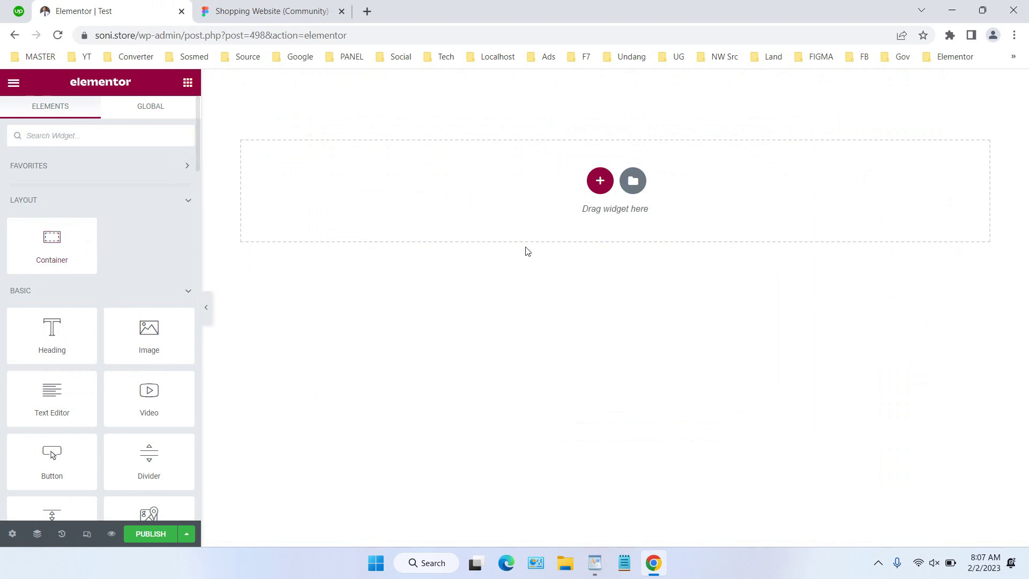
{"action": "left_click", "coordinate": [599, 182]}
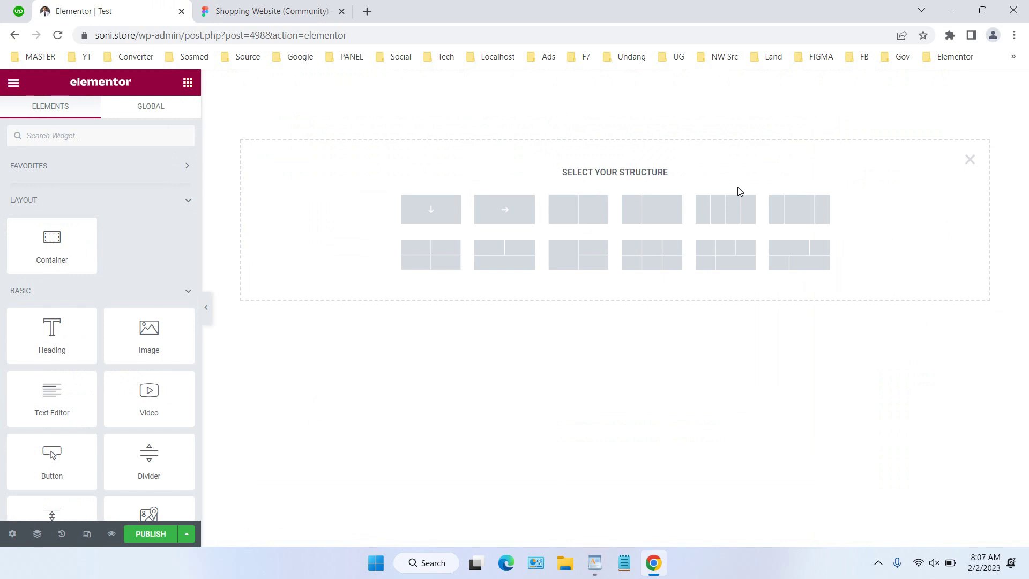
{"action": "left_click", "coordinate": [795, 213]}
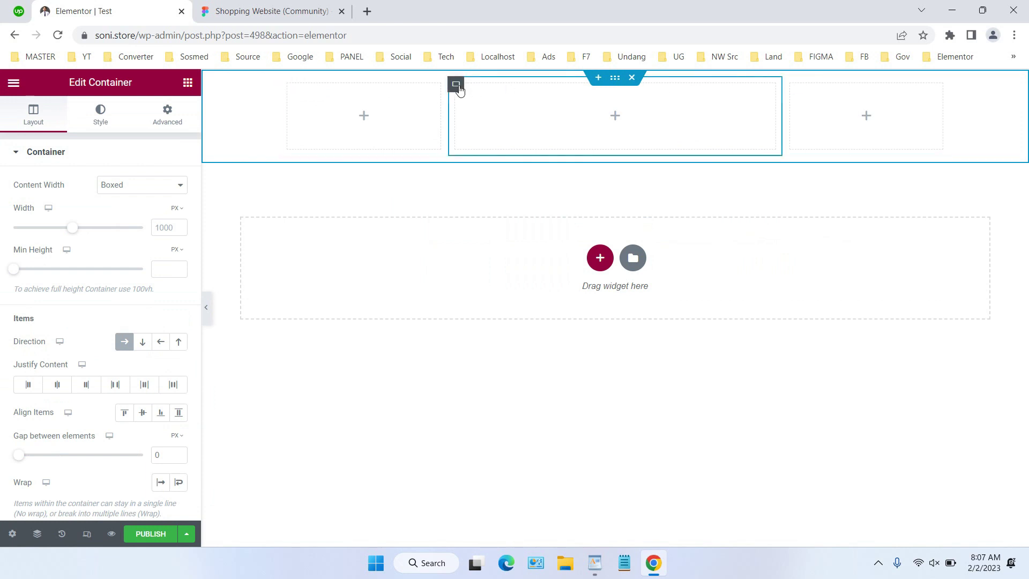
{"action": "left_click", "coordinate": [457, 86]}
{"action": "left_click", "coordinate": [289, 86]}
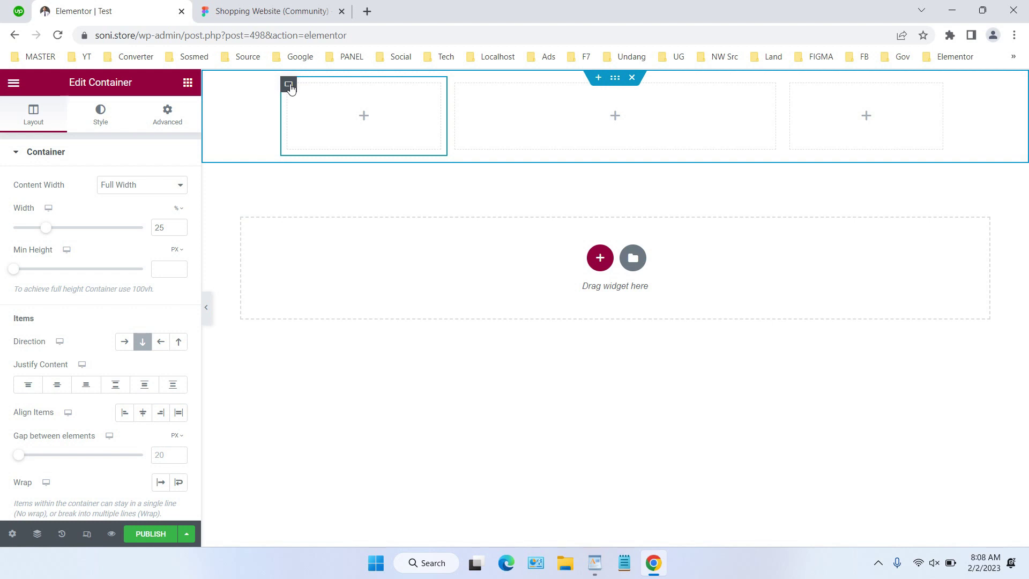
Switch to Figma and export the header's FASHION logo frame as logo1.png into the Figma1 folder on the desktop
{"action": "left_click", "coordinate": [268, 10]}
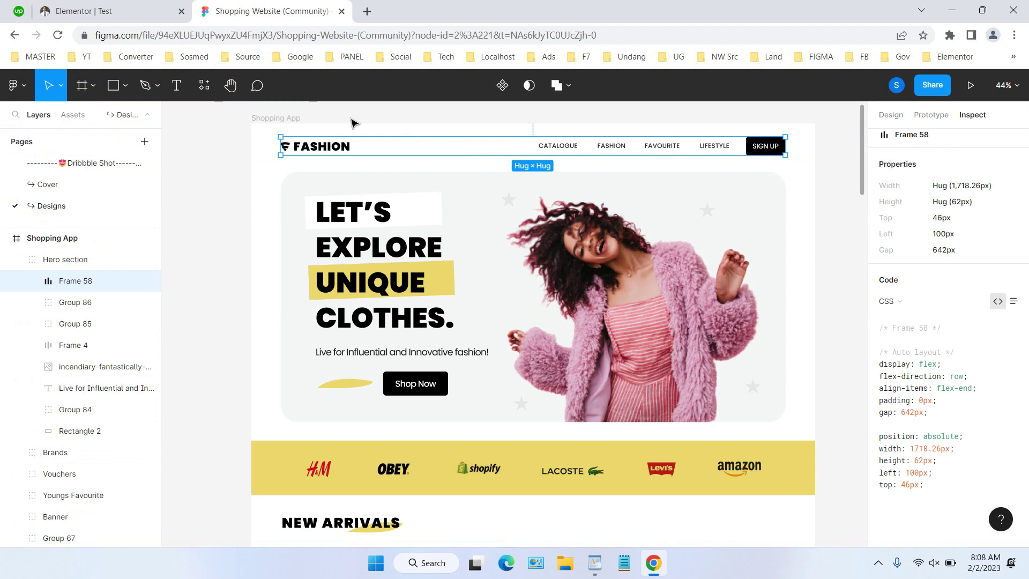
{"action": "double_click", "coordinate": [321, 149]}
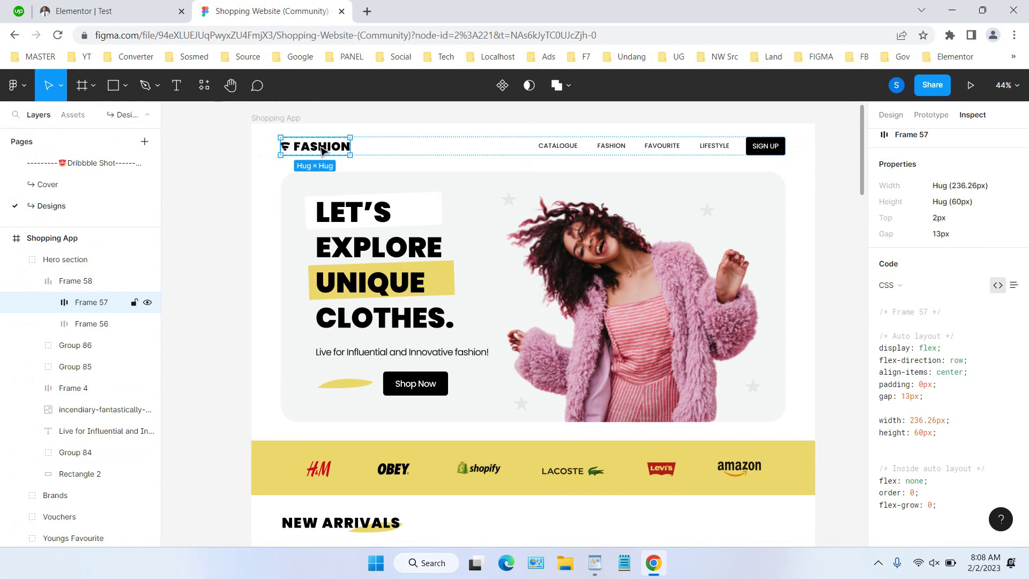
{"action": "scroll", "coordinate": [975, 264], "scroll_direction": "down", "scroll_amount": 1}
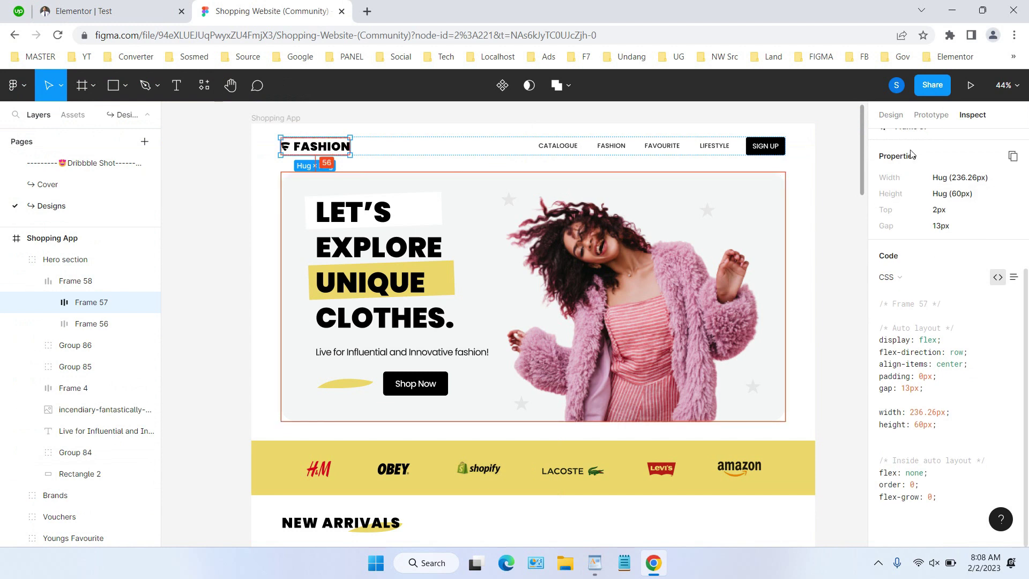
{"action": "left_click", "coordinate": [891, 118]}
{"action": "scroll", "coordinate": [929, 234], "scroll_direction": "down", "scroll_amount": 5}
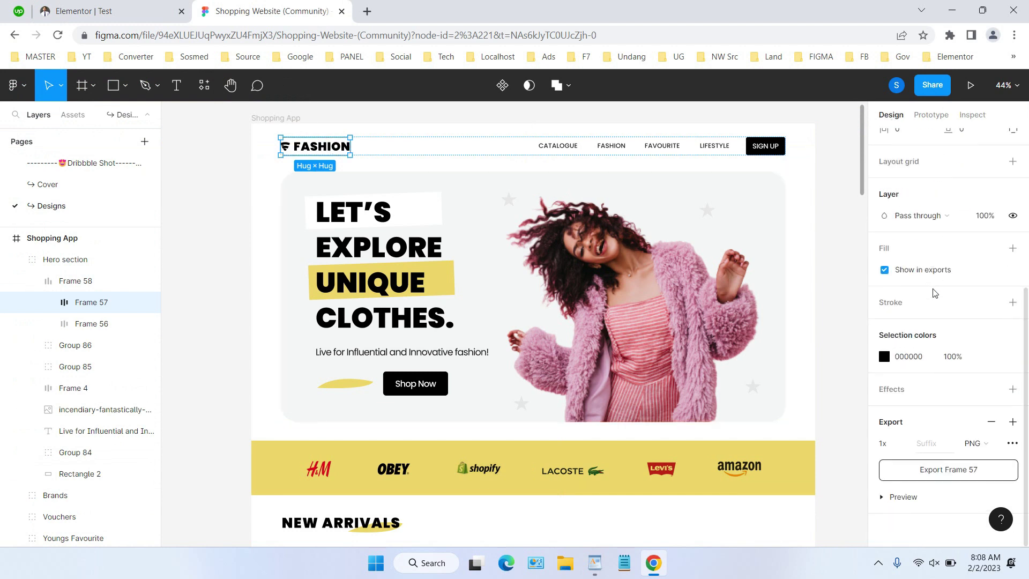
{"action": "left_click", "coordinate": [960, 471]}
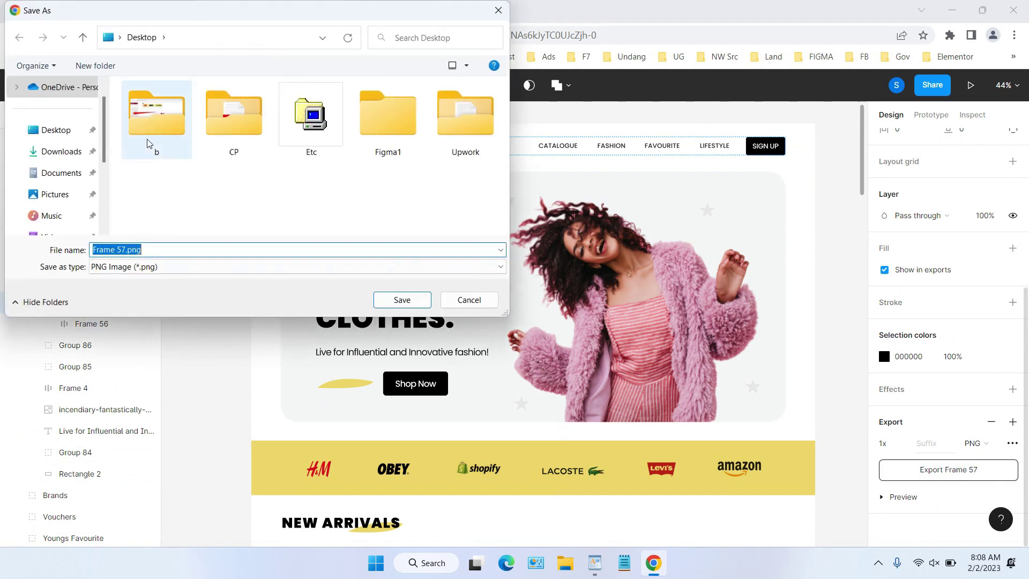
{"action": "double_click", "coordinate": [389, 153]}
{"action": "left_click_drag", "start_coordinate": [126, 250], "coordinate": [18, 244]}
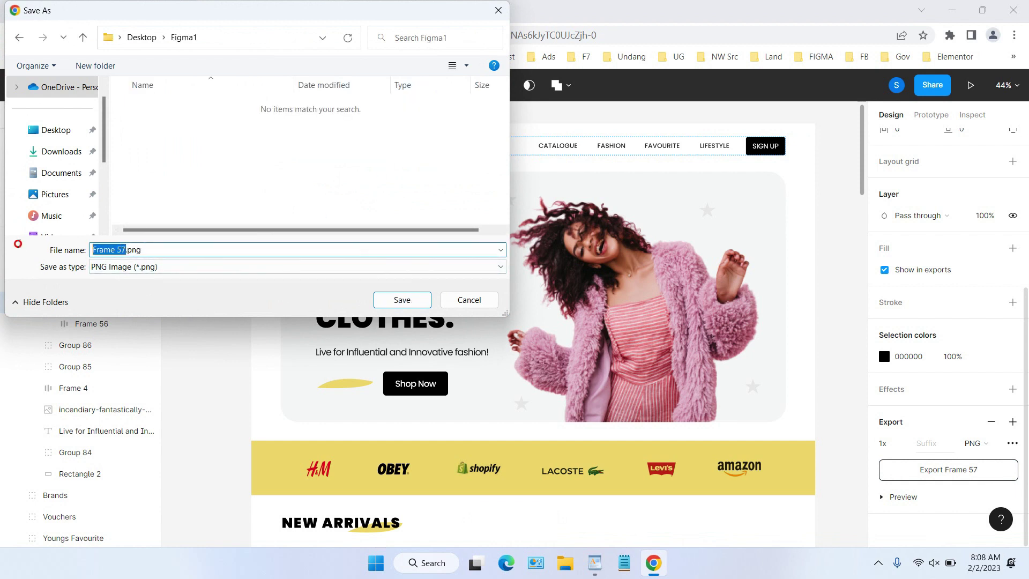
{"action": "type", "text": "logo1"}
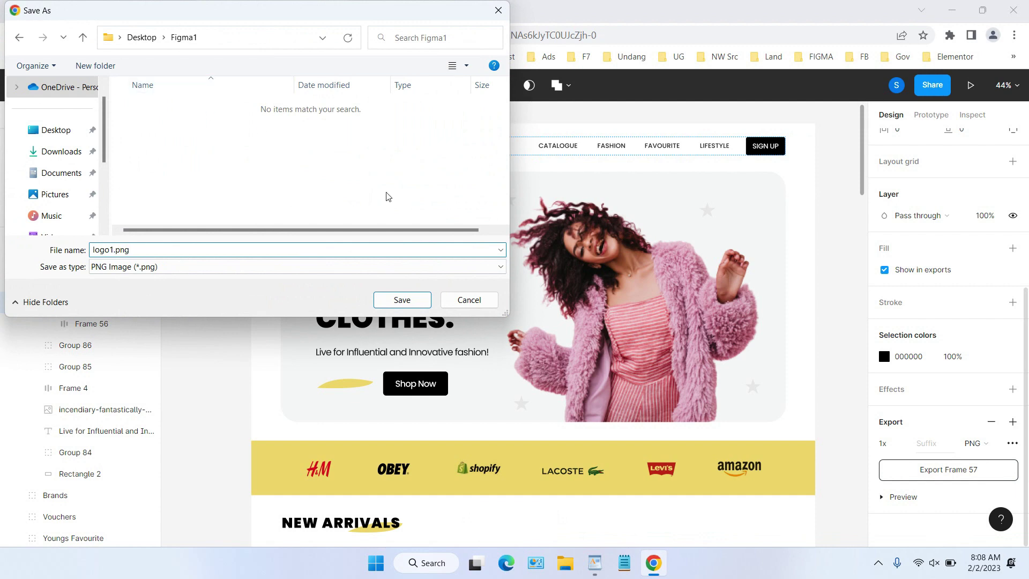
{"action": "left_click", "coordinate": [402, 300]}
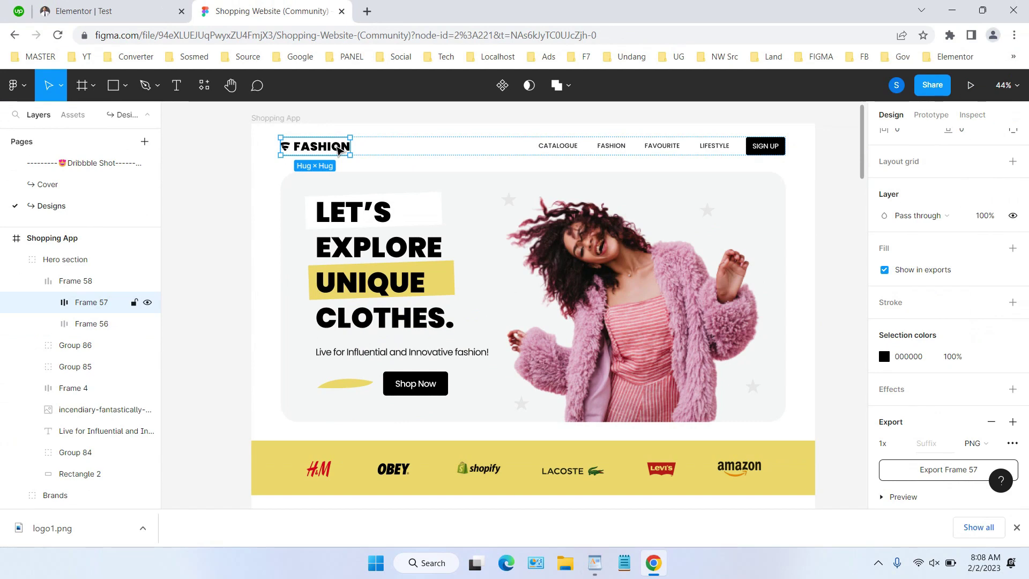
Switch to the Elementor page and add an Image widget to the first column of the header container
{"action": "left_click", "coordinate": [122, 11]}
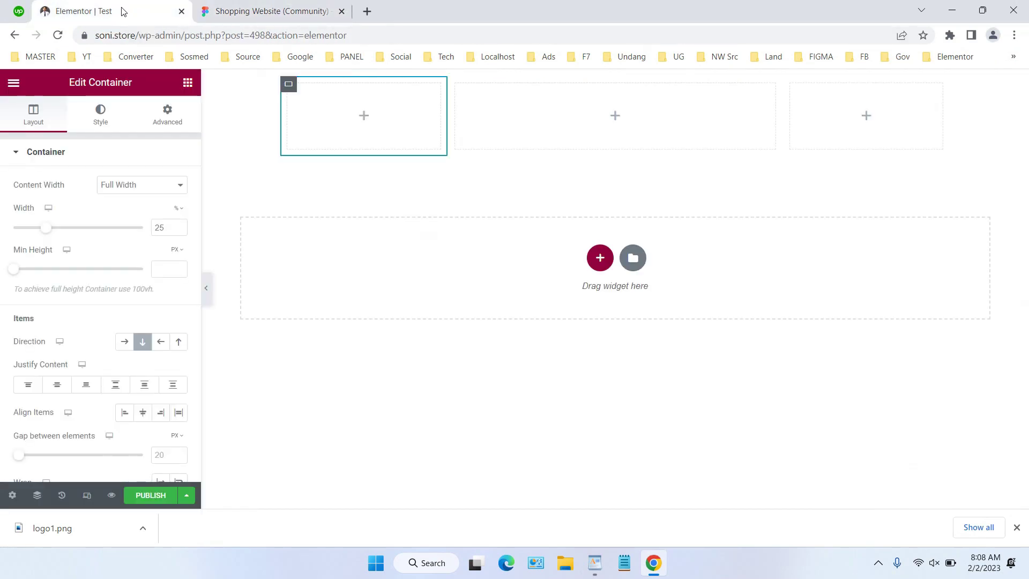
{"action": "left_click", "coordinate": [361, 116]}
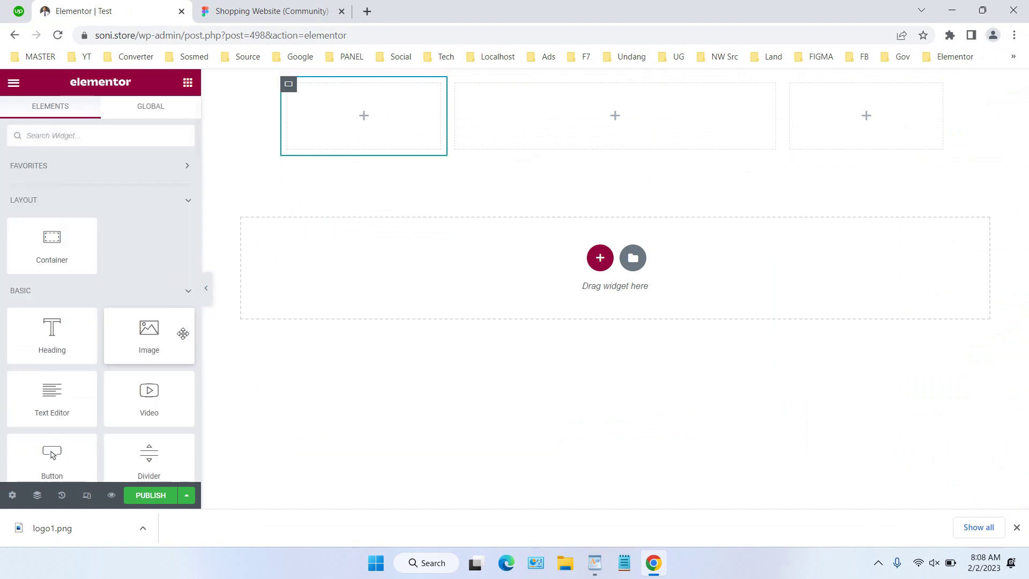
{"action": "left_click_drag", "start_coordinate": [150, 347], "coordinate": [343, 114]}
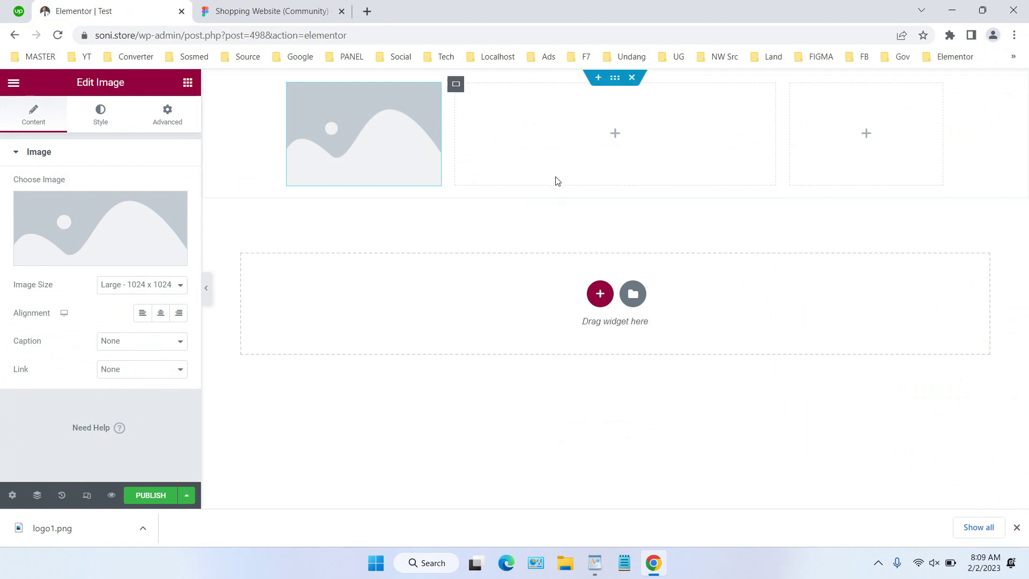
Open the Layout section of the Site Settings and check the default content width
{"action": "left_click", "coordinate": [12, 495]}
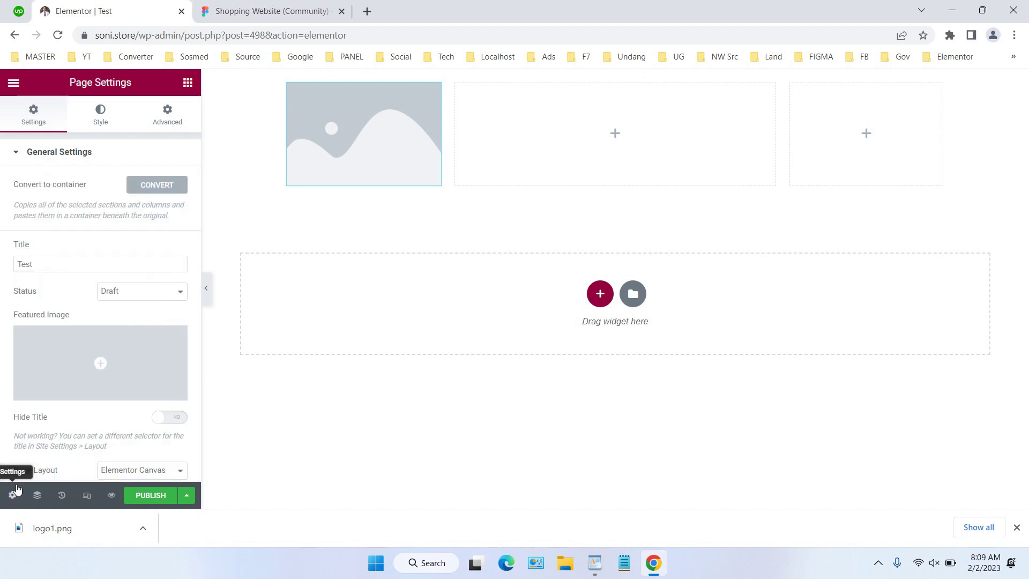
{"action": "left_click", "coordinate": [14, 85]}
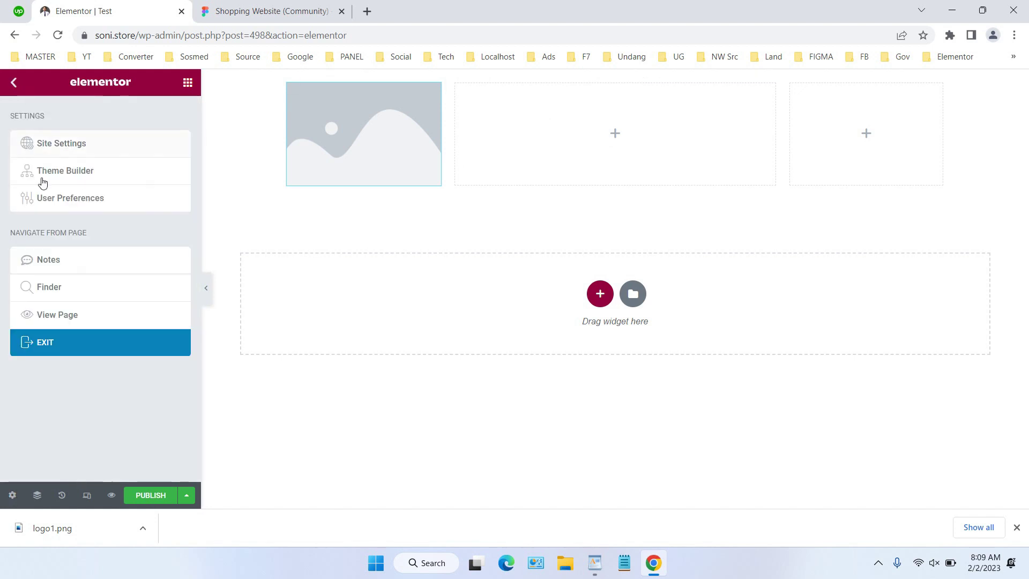
{"action": "left_click", "coordinate": [80, 144]}
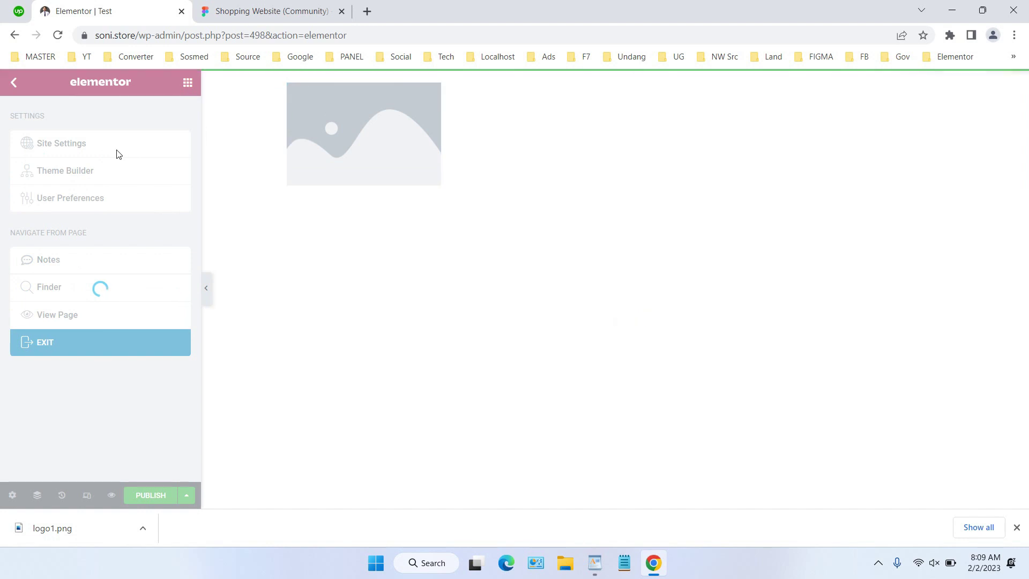
{"action": "scroll", "coordinate": [97, 154], "scroll_direction": "down", "scroll_amount": 5}
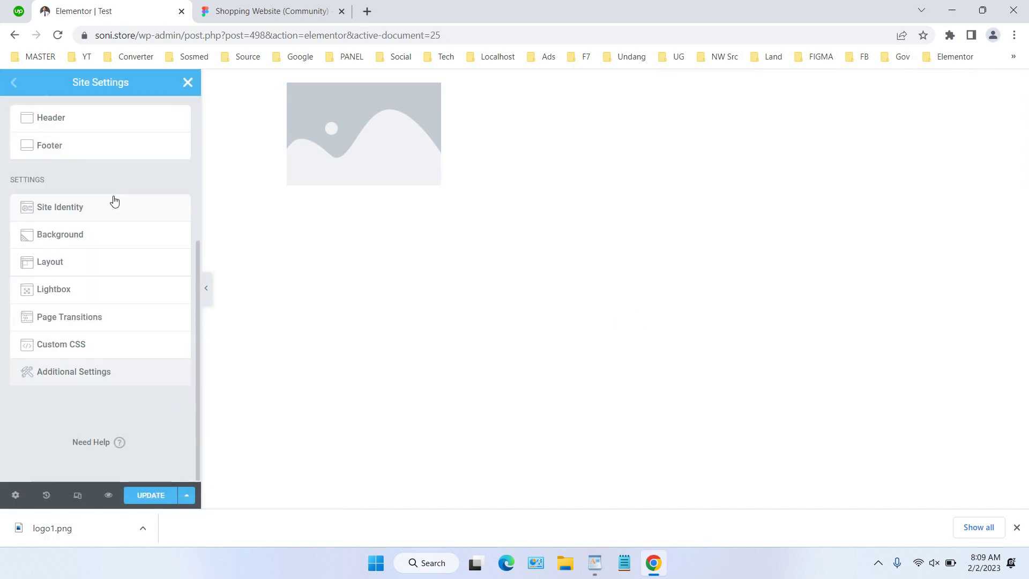
{"action": "left_click", "coordinate": [89, 267]}
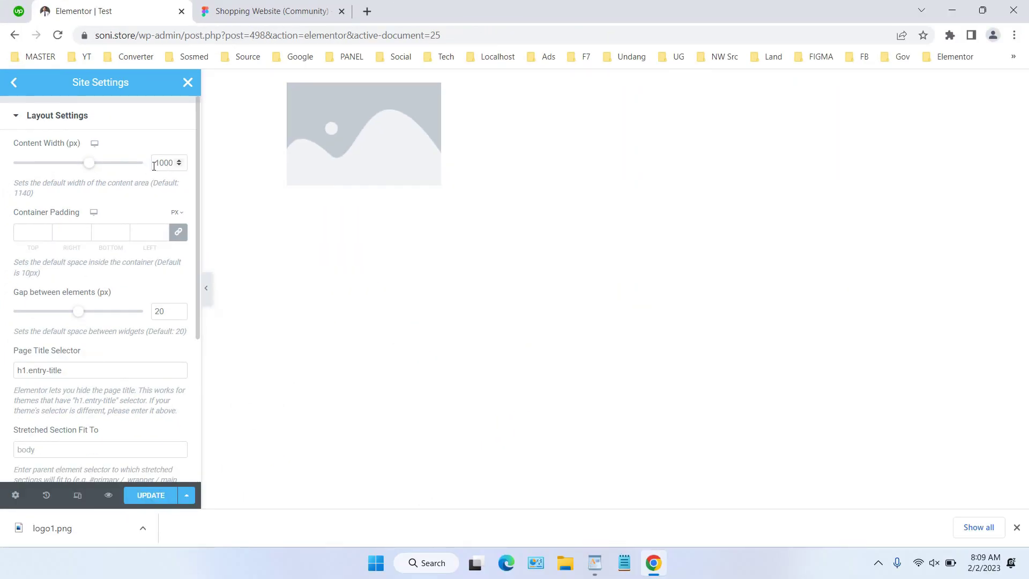
{"action": "left_click_drag", "start_coordinate": [157, 164], "coordinate": [179, 167]}
Return to the Site Settings overview, review the Layout section's content width once more and close the Site Settings
{"action": "left_click", "coordinate": [14, 494]}
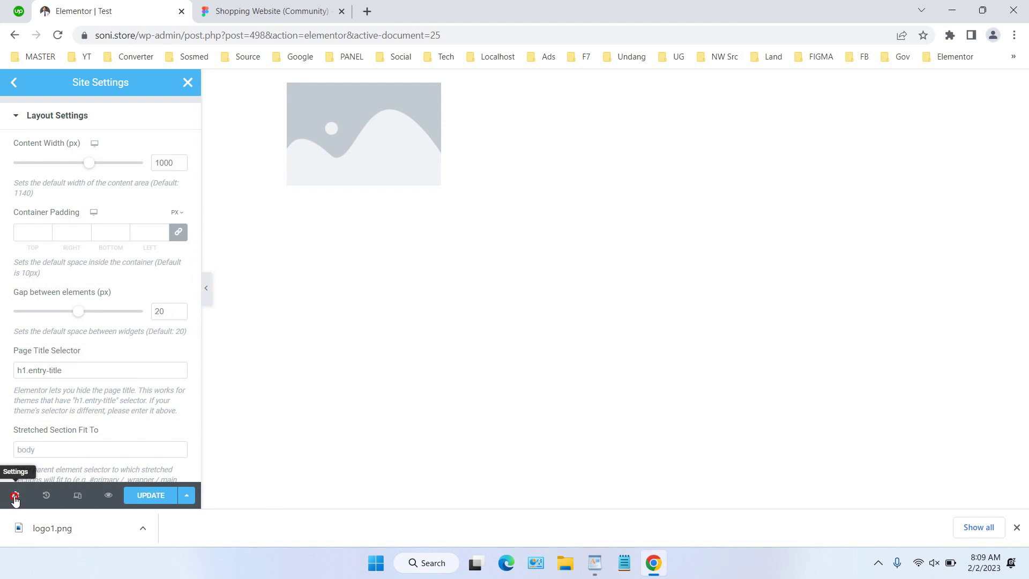
{"action": "left_click", "coordinate": [14, 83]}
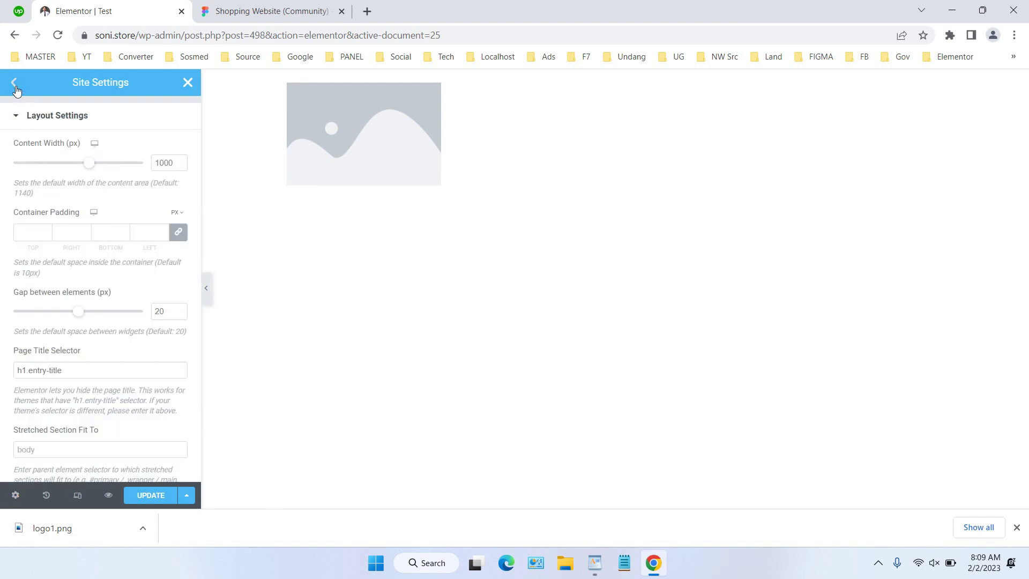
{"action": "left_click", "coordinate": [14, 84]}
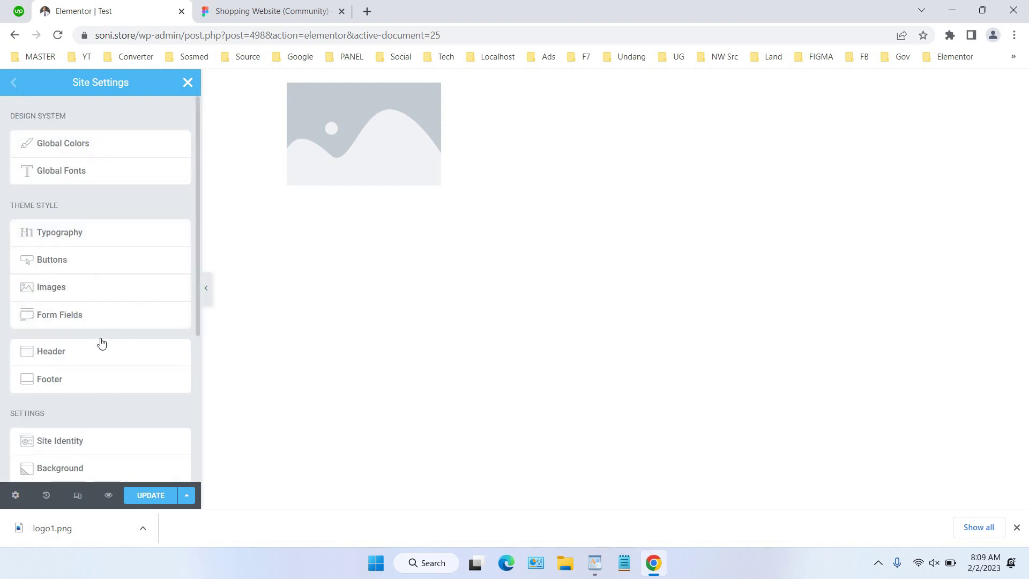
{"action": "scroll", "coordinate": [113, 332], "scroll_direction": "down", "scroll_amount": 3}
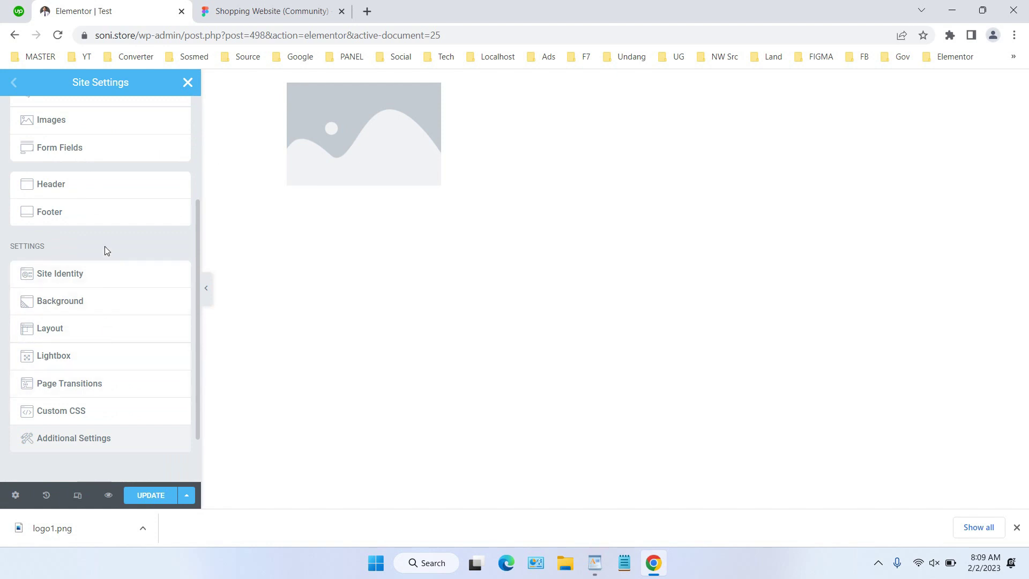
{"action": "scroll", "coordinate": [116, 282], "scroll_direction": "up", "scroll_amount": 3}
{"action": "scroll", "coordinate": [118, 281], "scroll_direction": "down", "scroll_amount": 3}
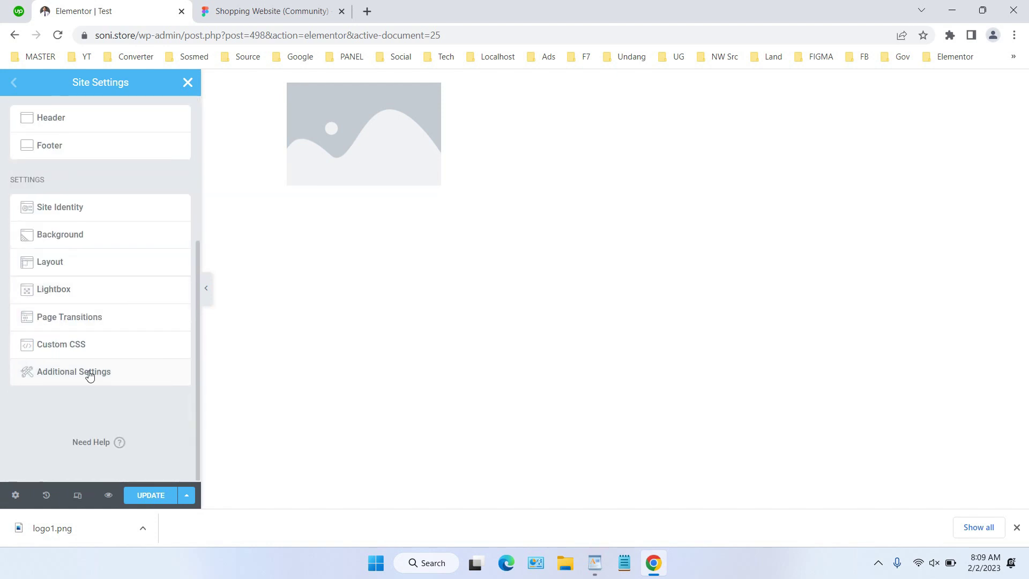
{"action": "left_click", "coordinate": [87, 265]}
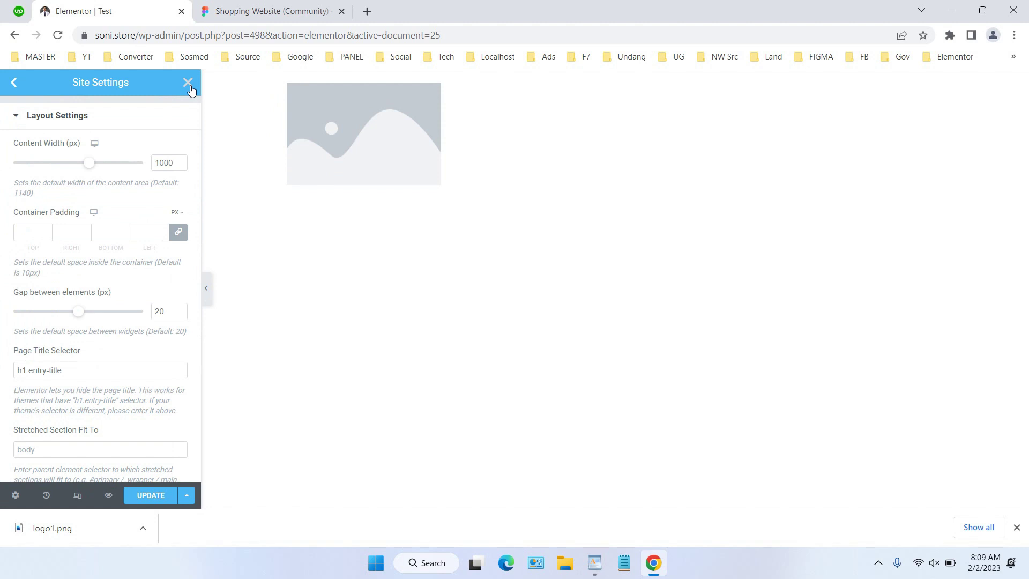
{"action": "left_click_drag", "start_coordinate": [156, 163], "coordinate": [182, 168]}
{"action": "left_click", "coordinate": [188, 82]}
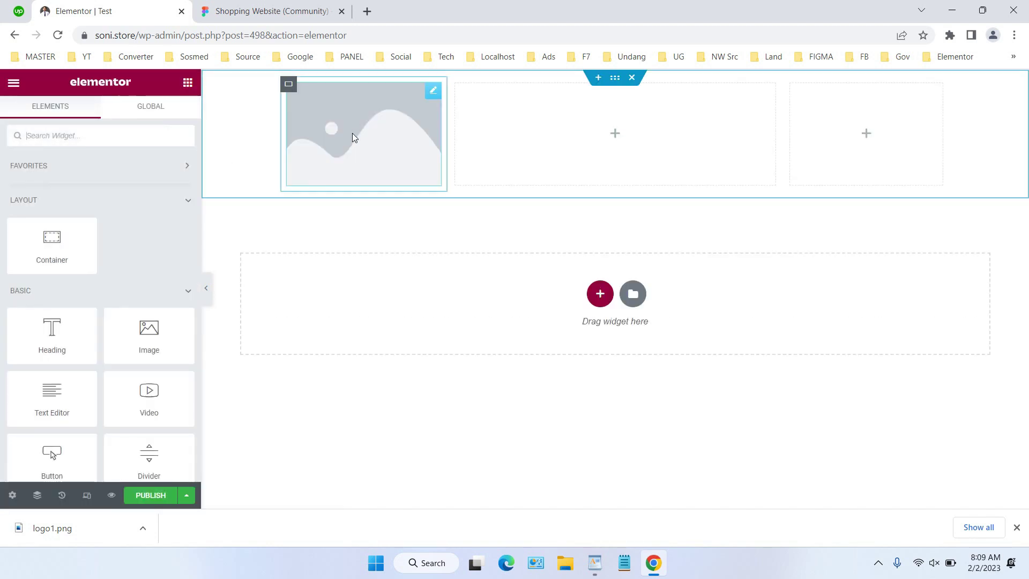
Open the media chooser for the placeholder image in the first header column
{"action": "left_click", "coordinate": [361, 155]}
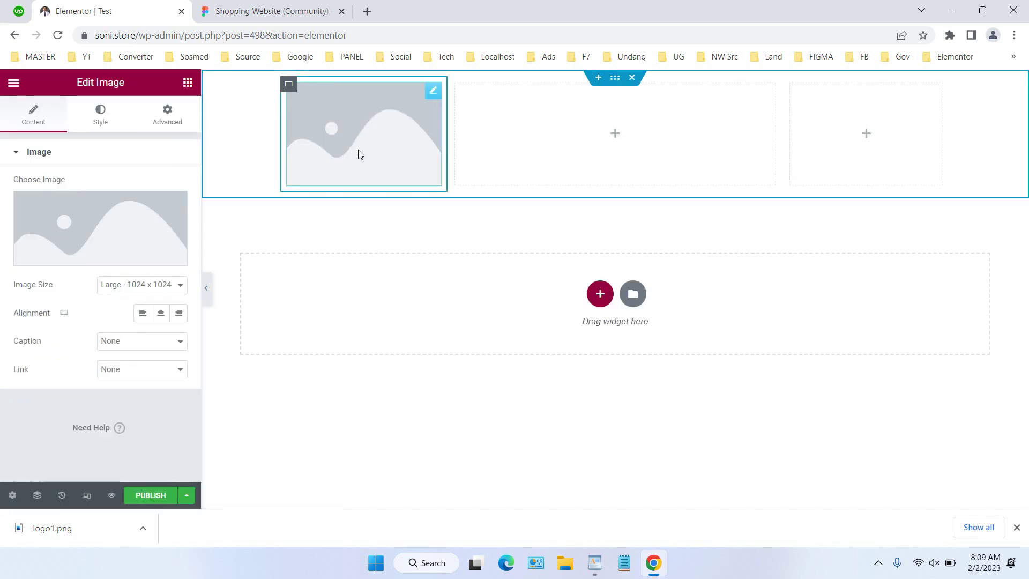
{"action": "left_click", "coordinate": [100, 255]}
{"action": "left_click", "coordinate": [202, 135]}
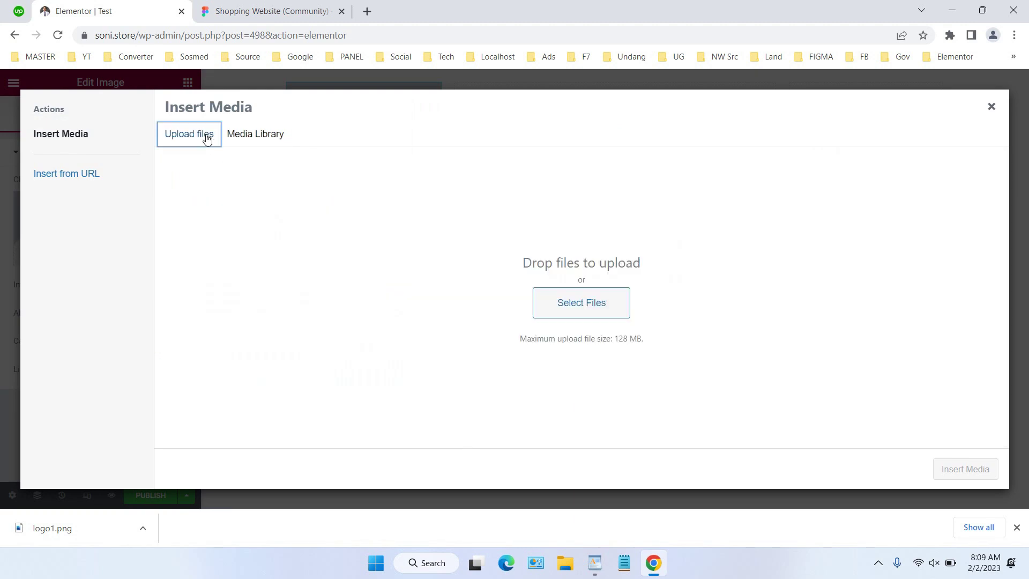
{"action": "left_click", "coordinate": [574, 301]}
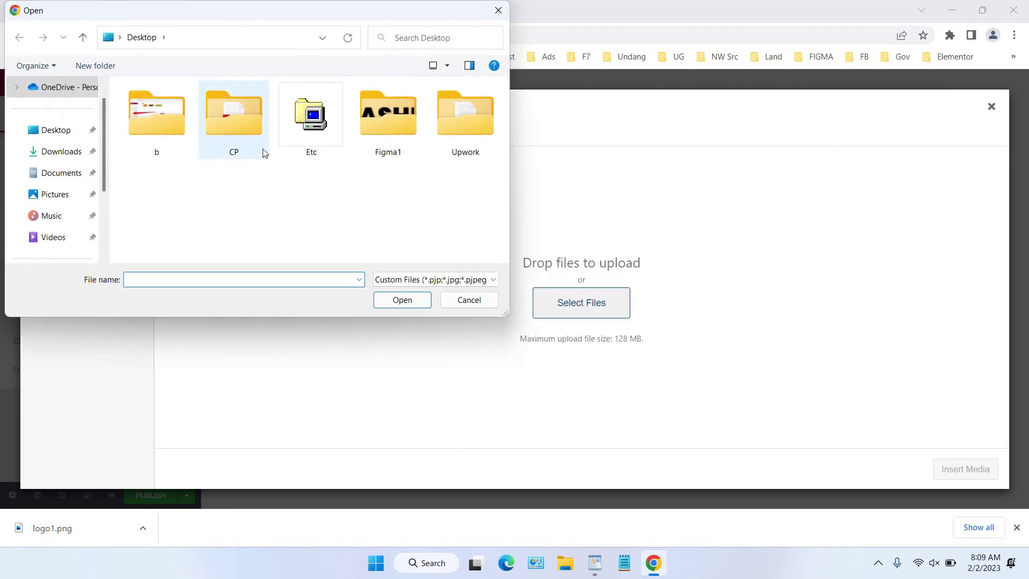
{"action": "double_click", "coordinate": [388, 129]}
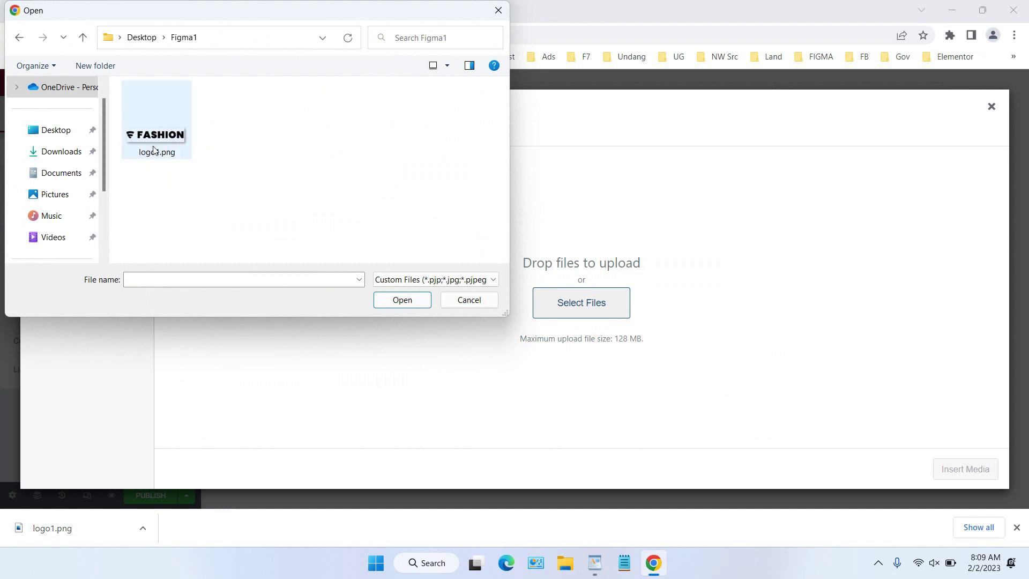
{"action": "left_click", "coordinate": [467, 299]}
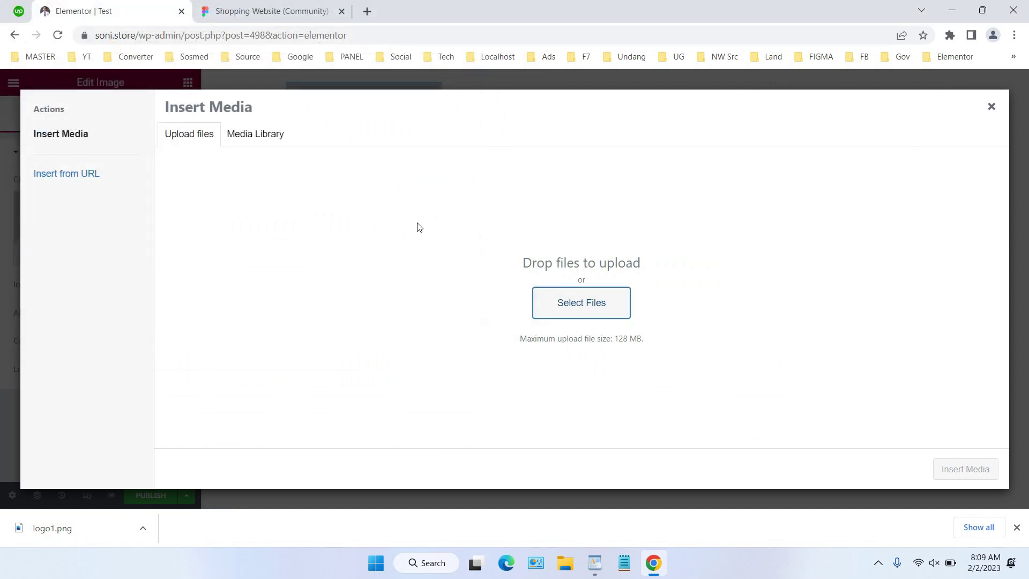
Insert the FASHION logo Frame-57.png from the Media Library into the first header column's Image widget
{"action": "left_click", "coordinate": [270, 140]}
{"action": "scroll", "coordinate": [684, 300], "scroll_direction": "down", "scroll_amount": 3}
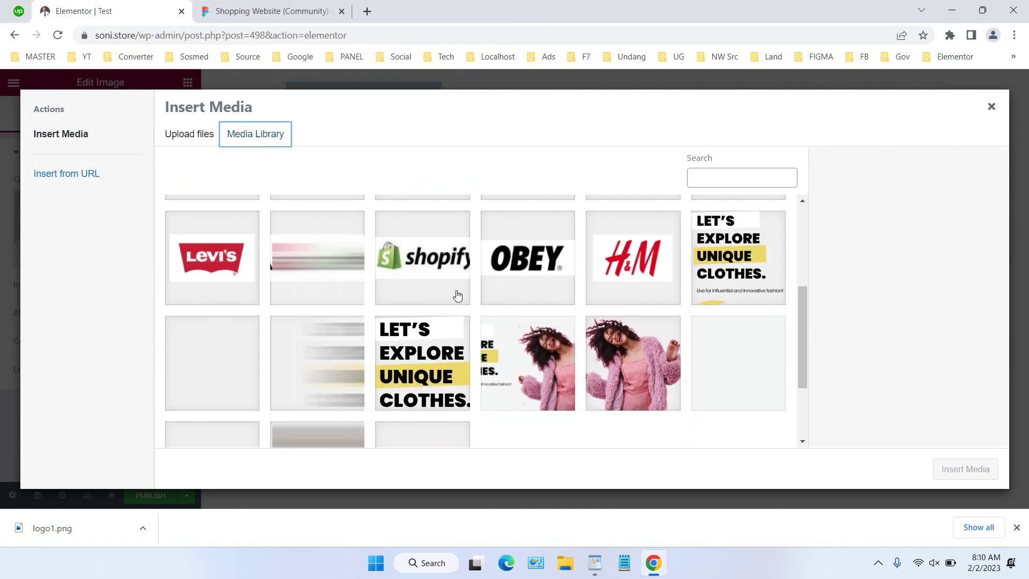
{"action": "scroll", "coordinate": [463, 295], "scroll_direction": "down", "scroll_amount": 1}
{"action": "left_click", "coordinate": [247, 410]}
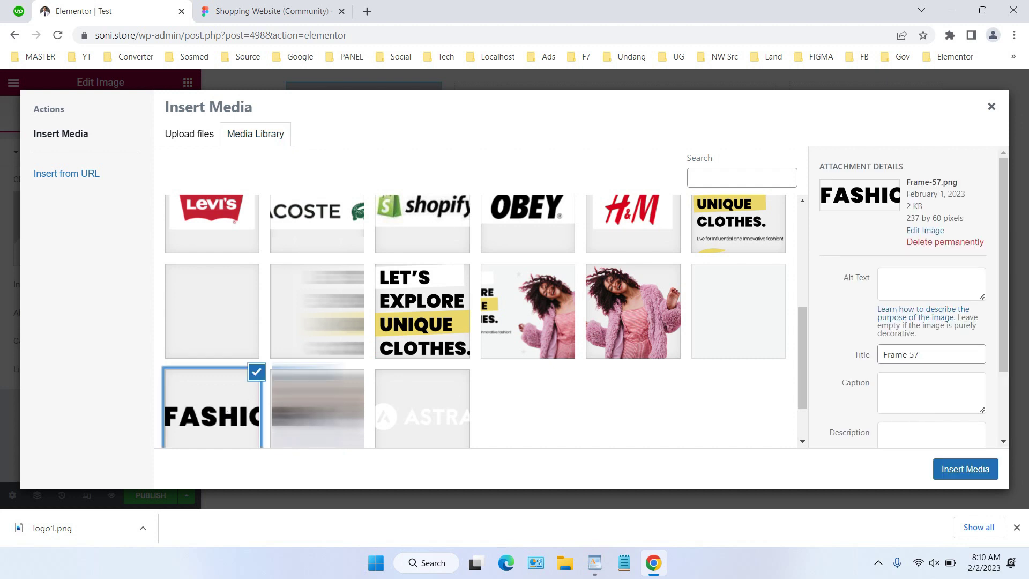
{"action": "left_click", "coordinate": [971, 470]}
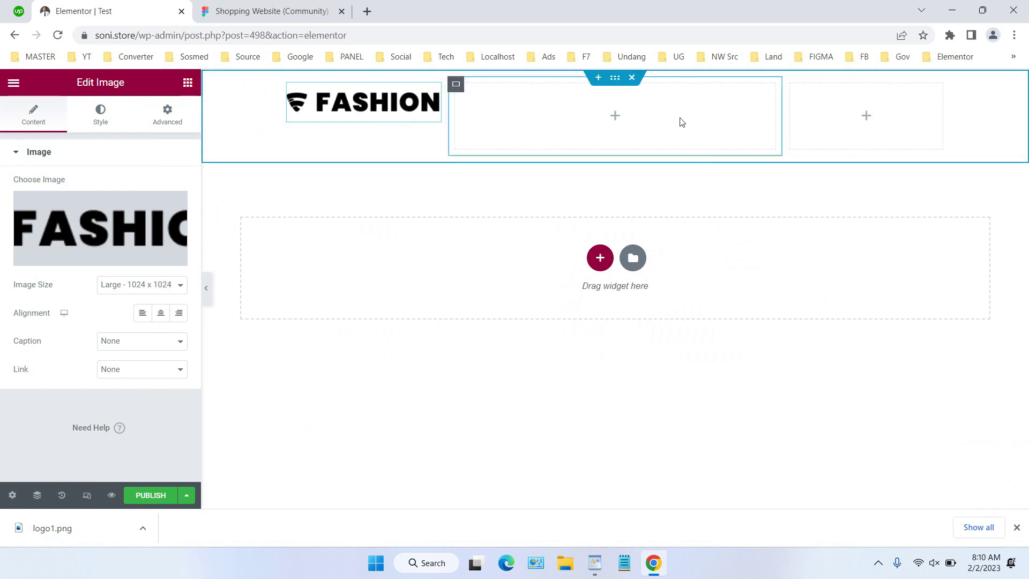
Find the Nav Menu widget with the search term "nav" and place it in the header's middle column
{"action": "left_click", "coordinate": [615, 118]}
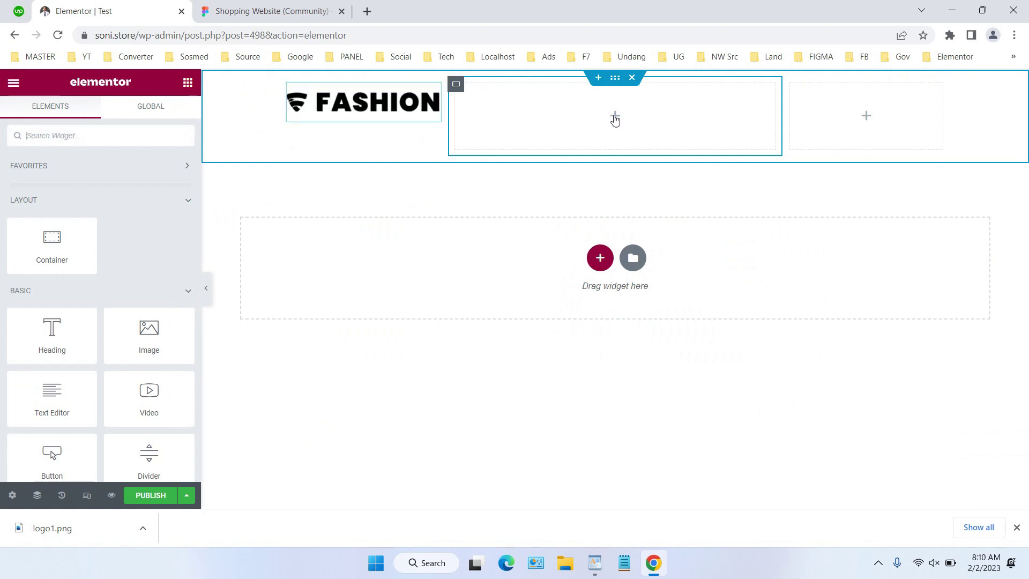
{"action": "left_click", "coordinate": [51, 138]}
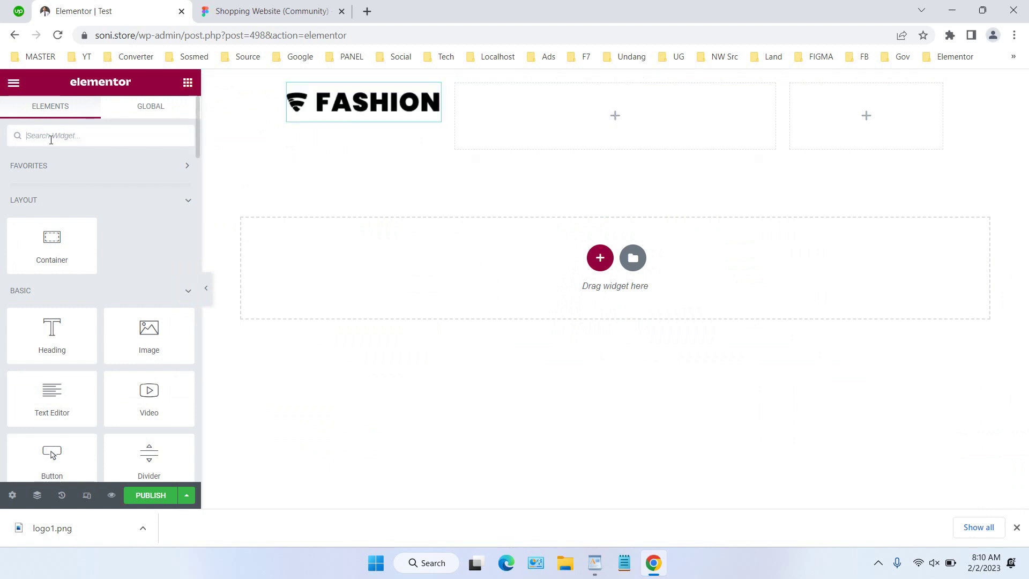
{"action": "type", "text": "nav"}
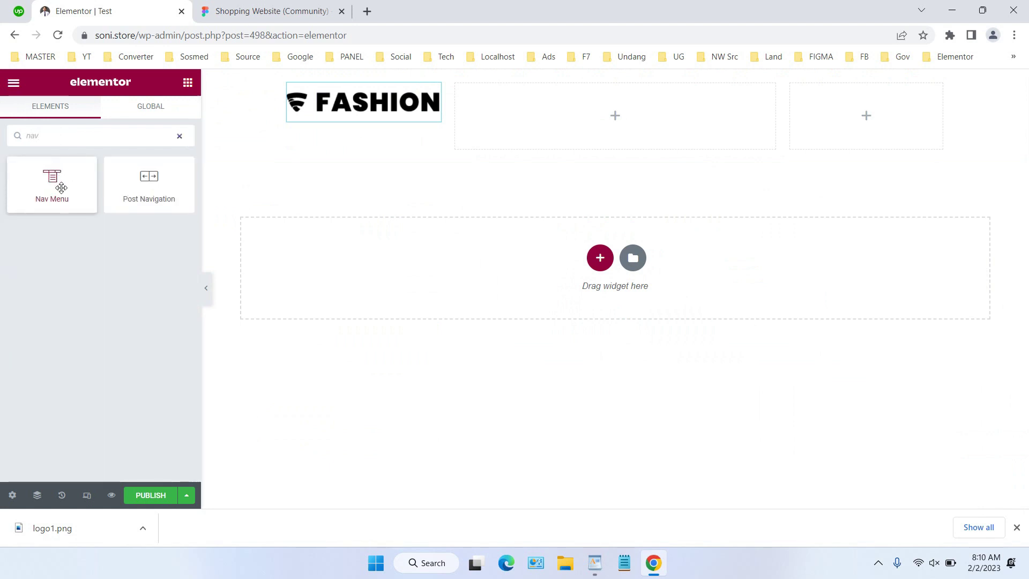
{"action": "left_click_drag", "start_coordinate": [59, 190], "coordinate": [680, 112]}
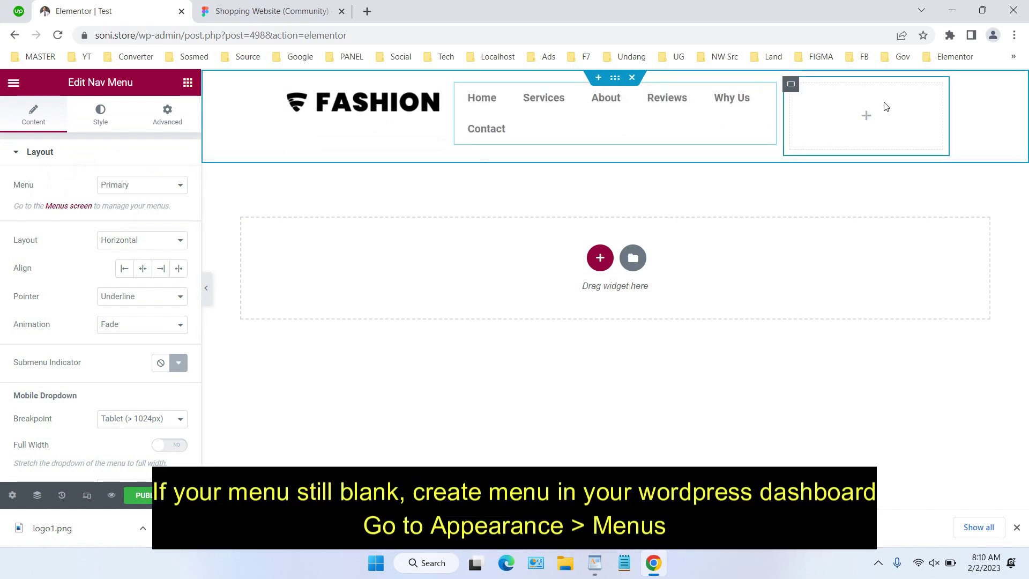
Check the header in the Figma design, and in Elementor add a Button widget to the header's third column
{"action": "left_click", "coordinate": [288, 7]}
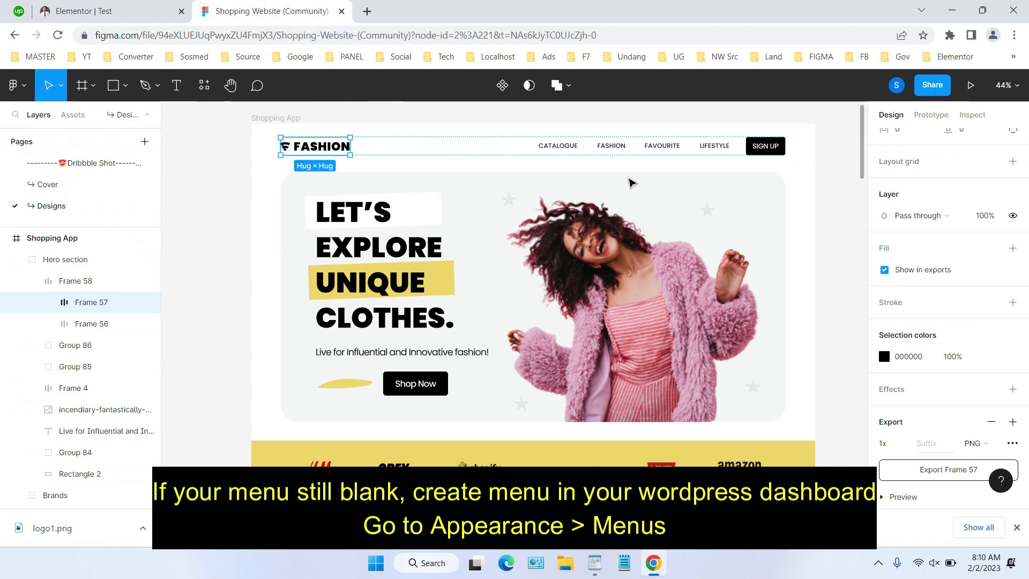
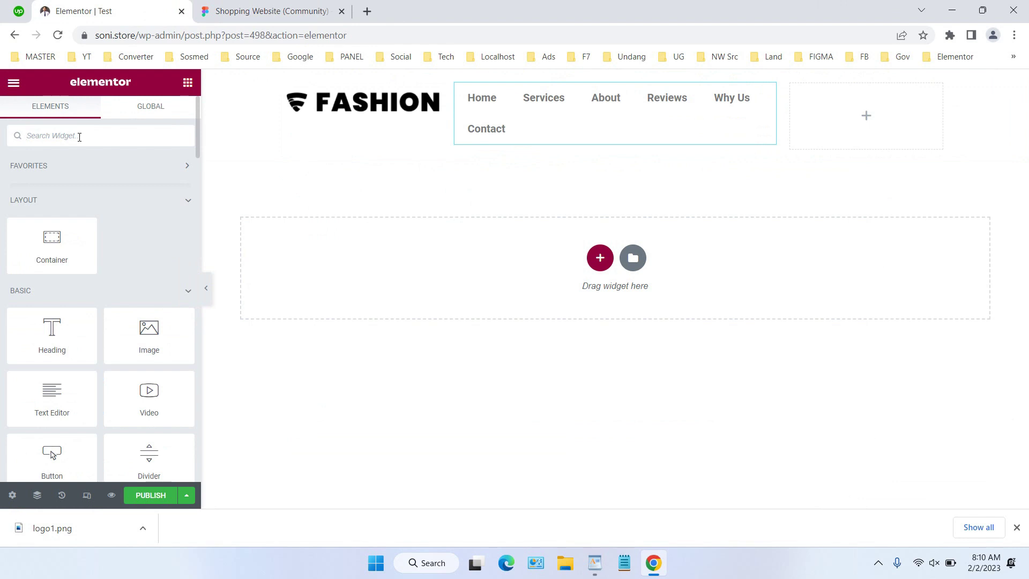
{"action": "left_click_drag", "start_coordinate": [68, 182], "coordinate": [894, 107]}
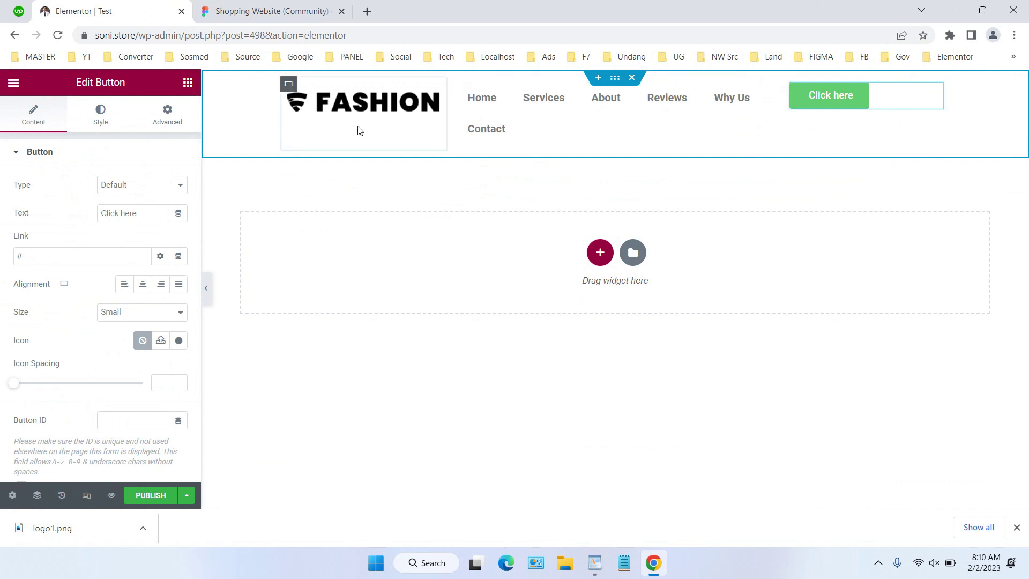
Try the vertical column, reversed row and reversed column directions on the header container, and set it back to horizontal row
{"action": "left_click", "coordinate": [615, 78]}
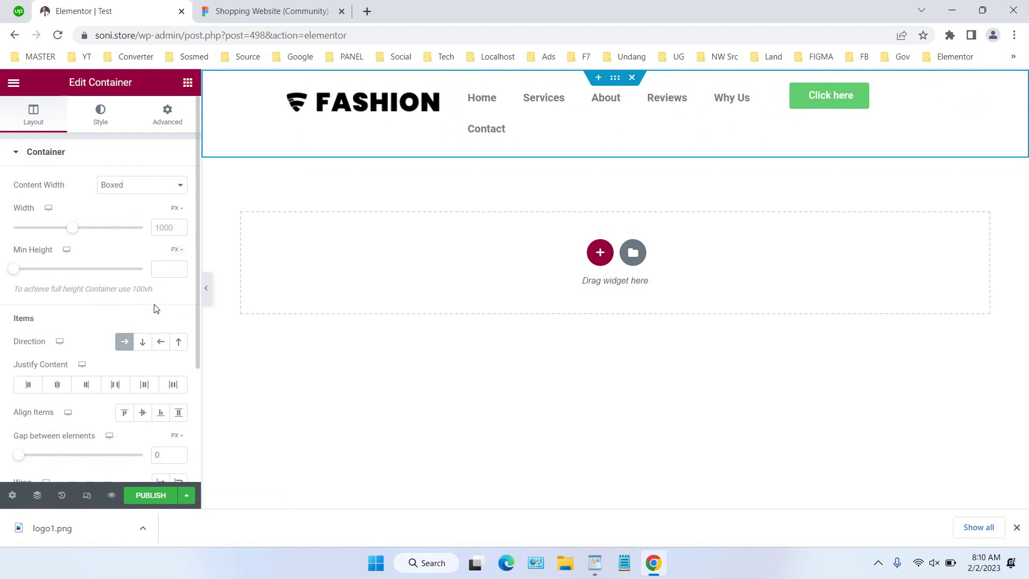
{"action": "left_click", "coordinate": [146, 345]}
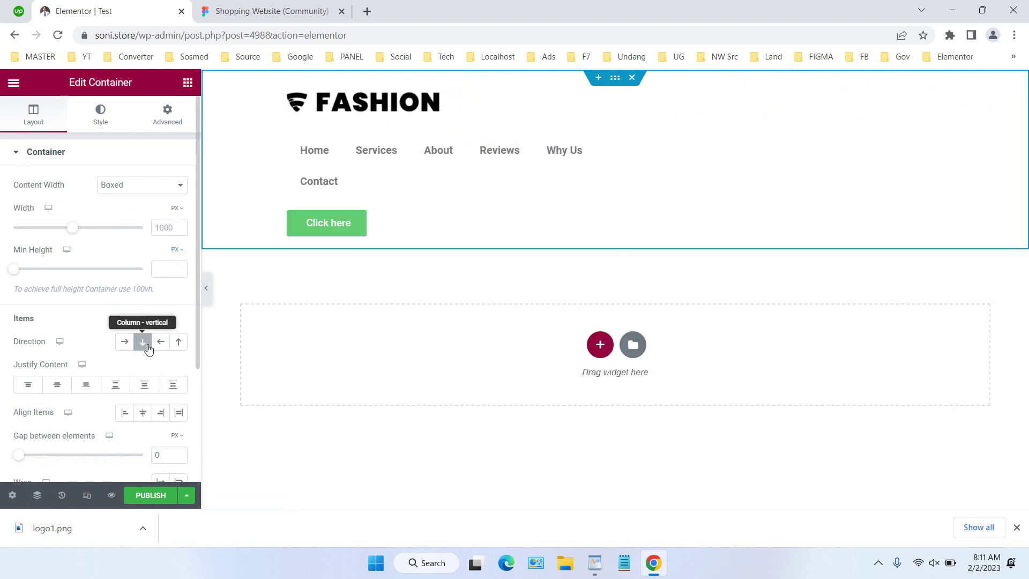
{"action": "left_click", "coordinate": [159, 346]}
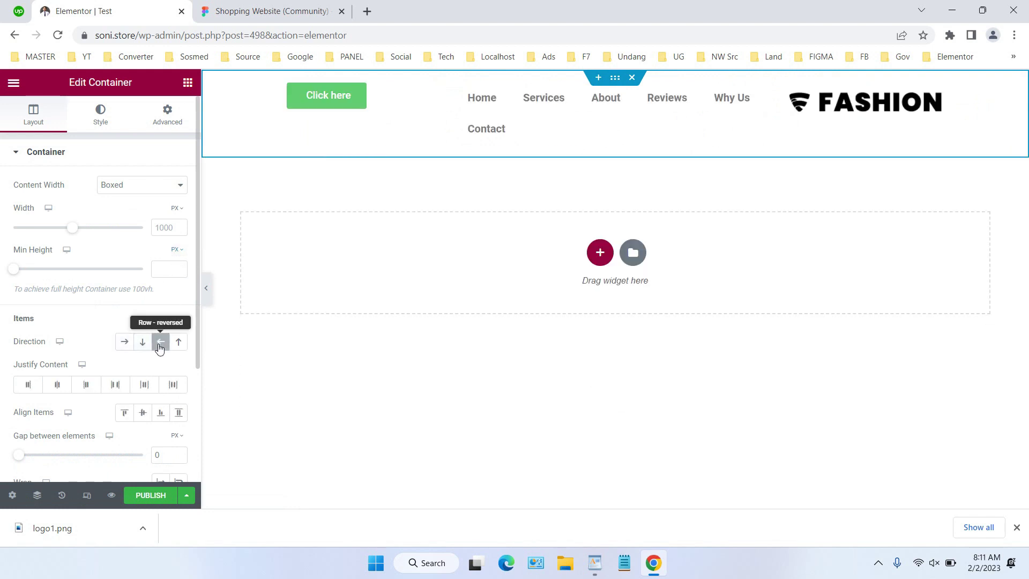
{"action": "left_click", "coordinate": [179, 344]}
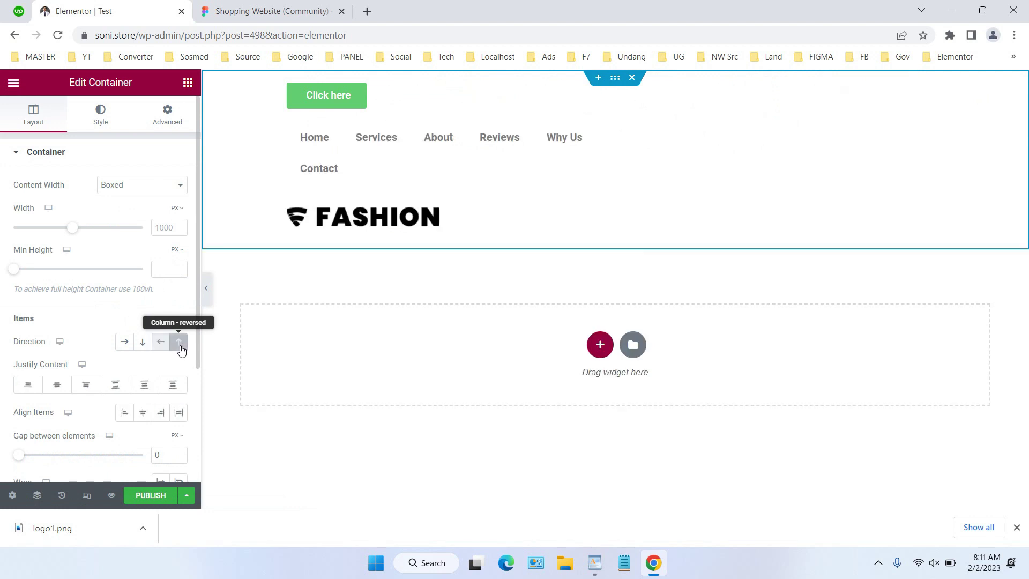
{"action": "left_click", "coordinate": [127, 346]}
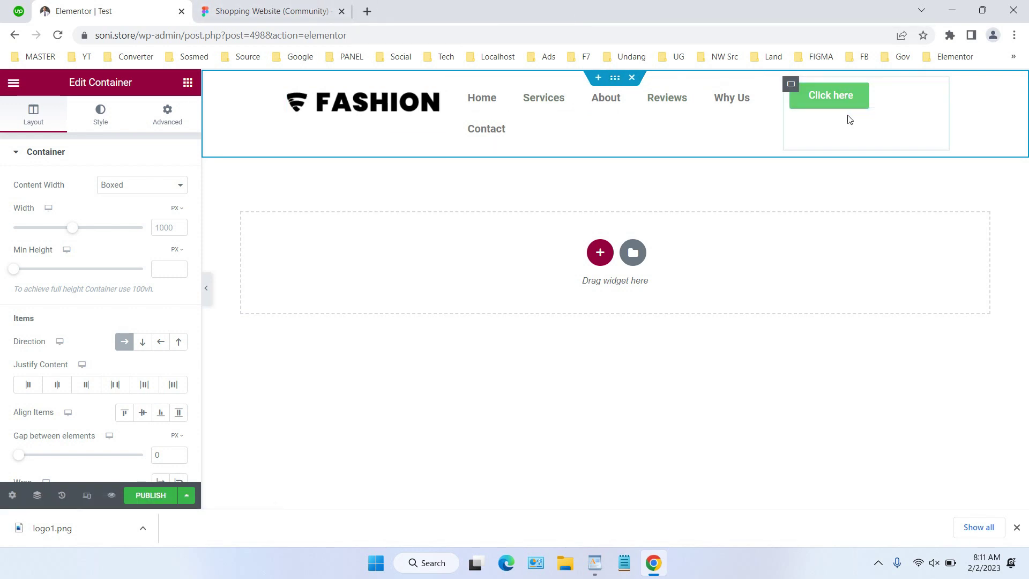
Set the widths of the header's button column and logo column to 15% each
{"action": "left_click", "coordinate": [792, 85]}
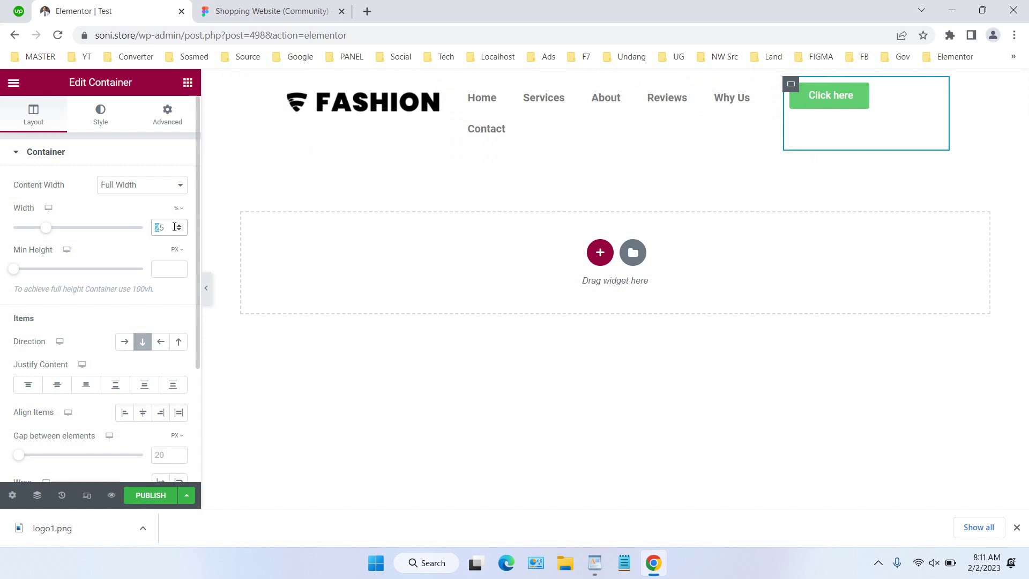
{"action": "type", "text": "1"}
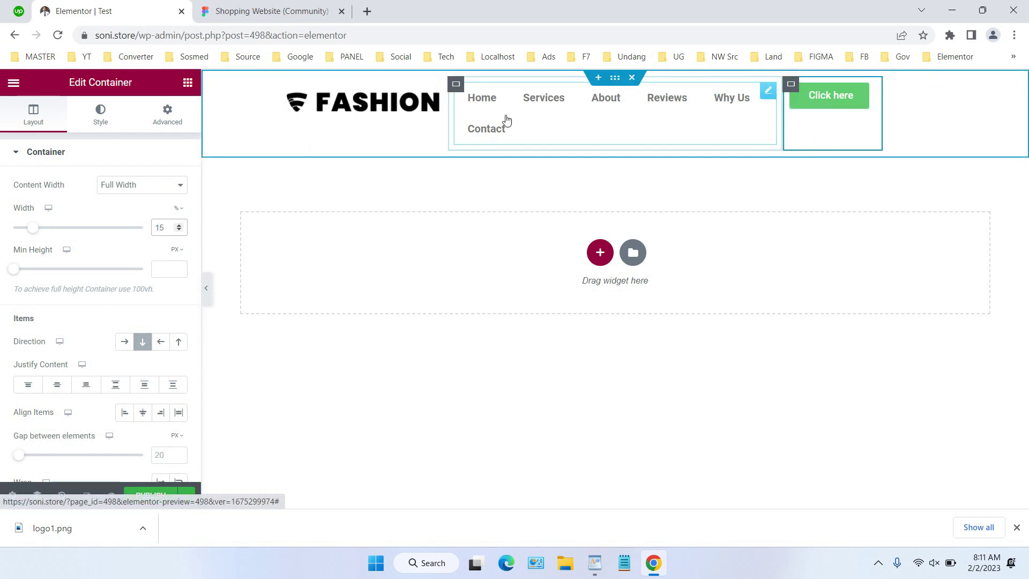
{"action": "key", "text": "ctrl+z"}
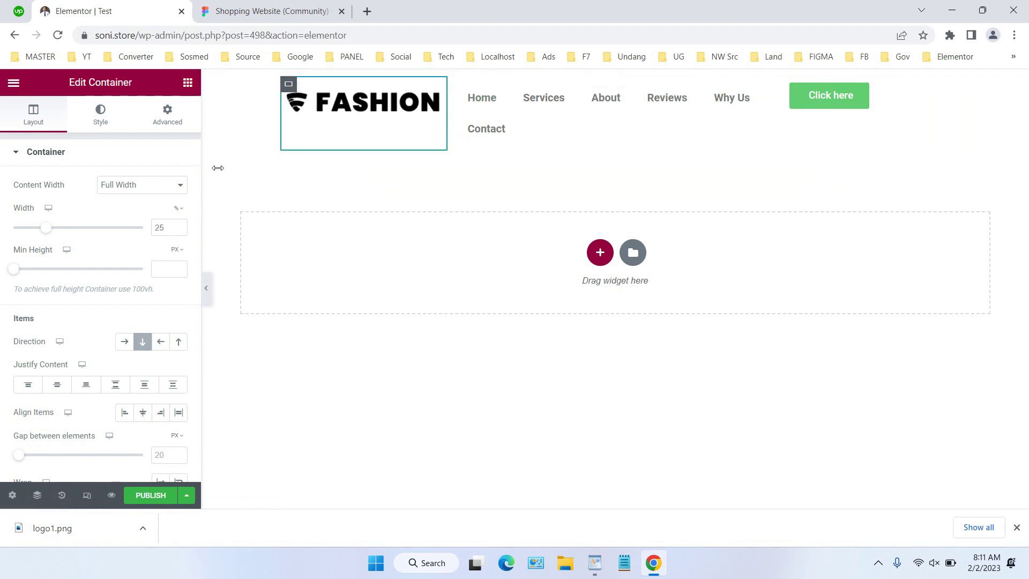
{"action": "type", "text": "1"}
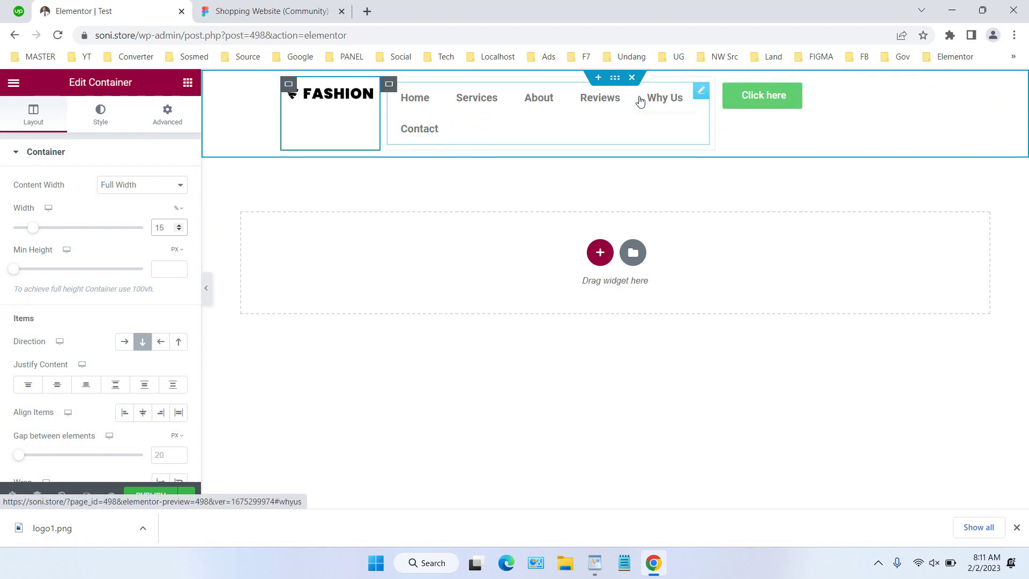
Set the header's menu column to 70% width and align its items to End
{"action": "left_click", "coordinate": [391, 86]}
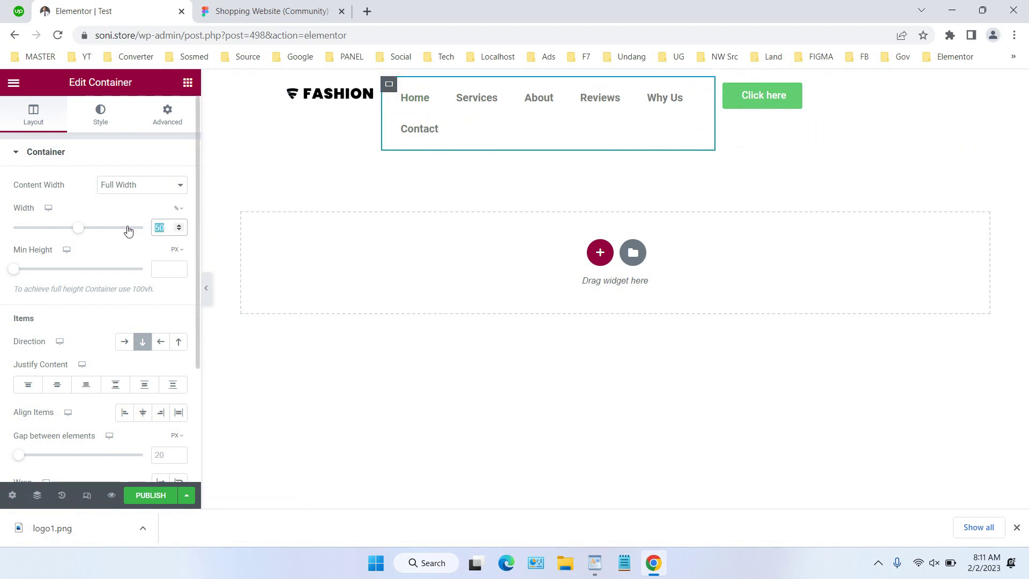
{"action": "type", "text": "70"}
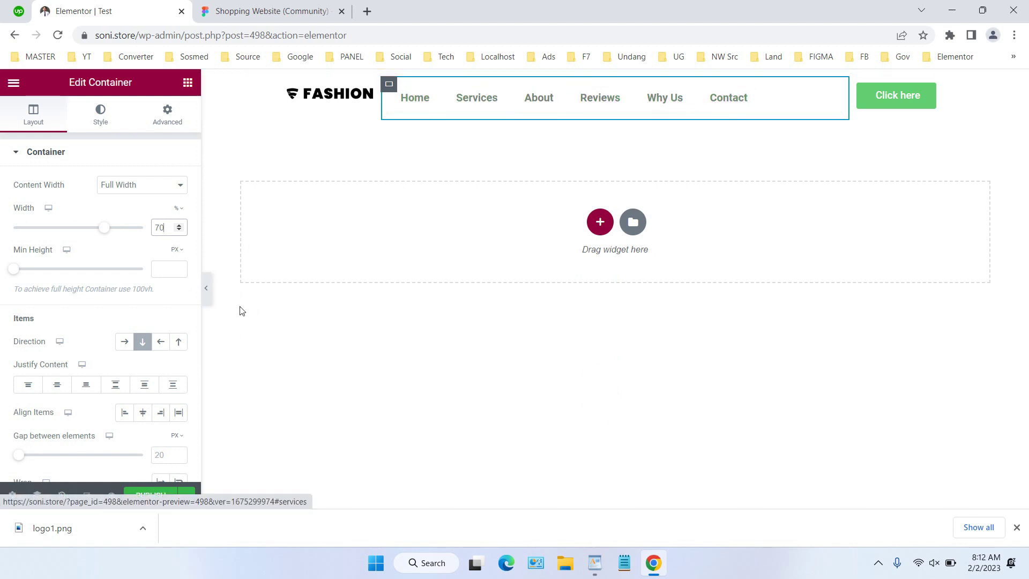
{"action": "left_click", "coordinate": [163, 416]}
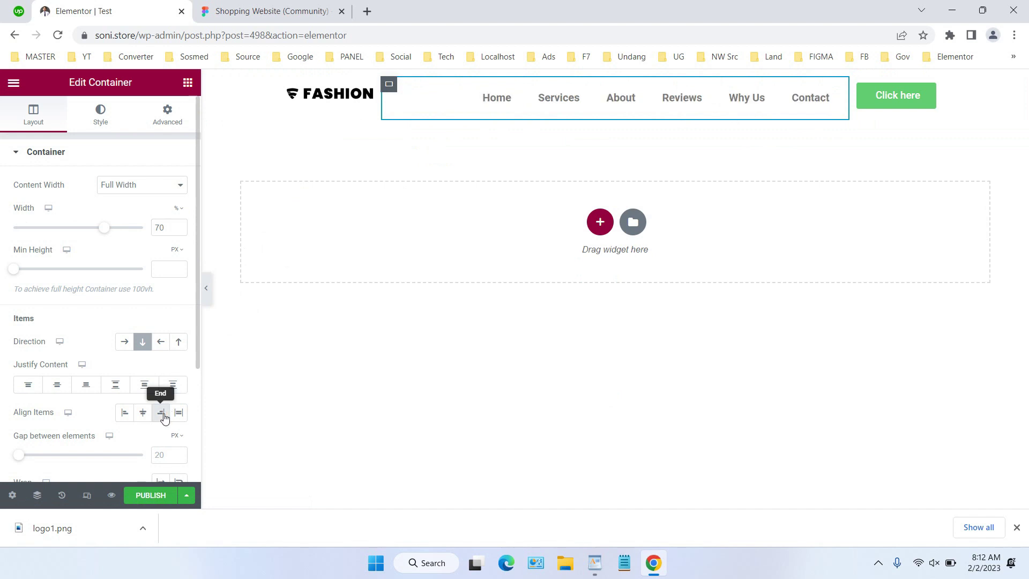
Compare the header with the Figma design, and in Elementor set the header container's Align Items to Center
{"action": "left_click", "coordinate": [240, 8]}
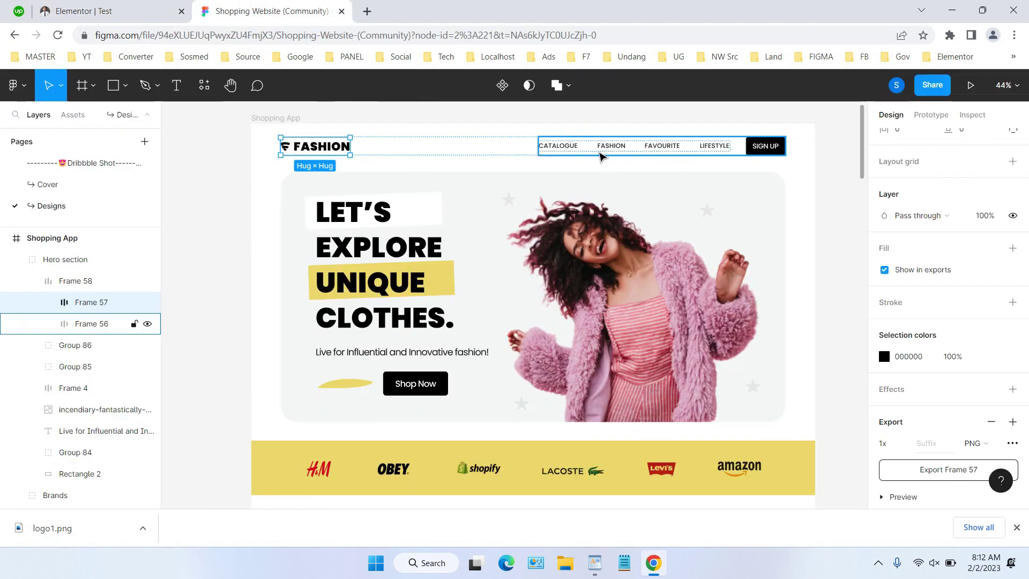
{"action": "key", "text": "ctrl+Tab"}
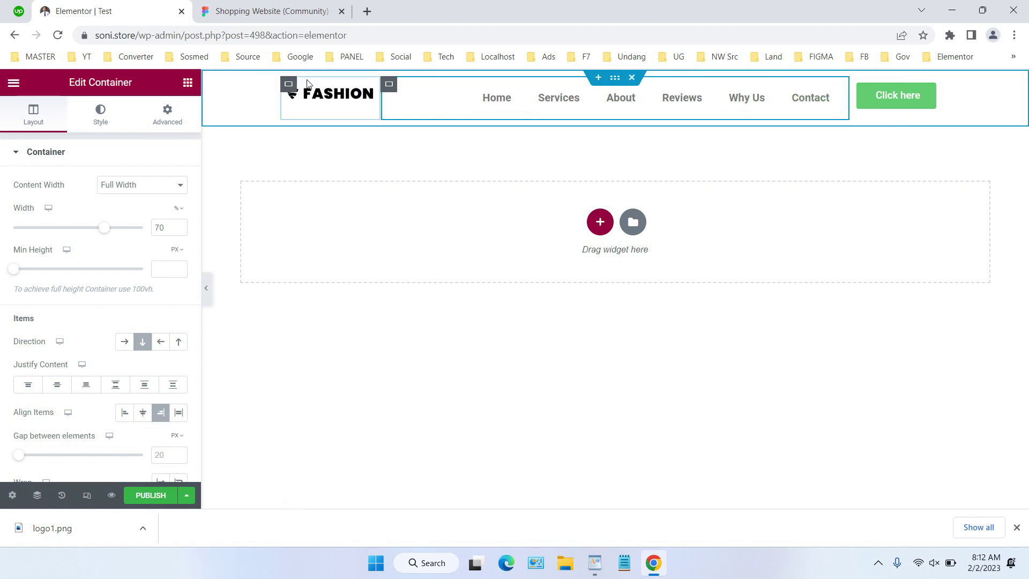
{"action": "left_click", "coordinate": [308, 20]}
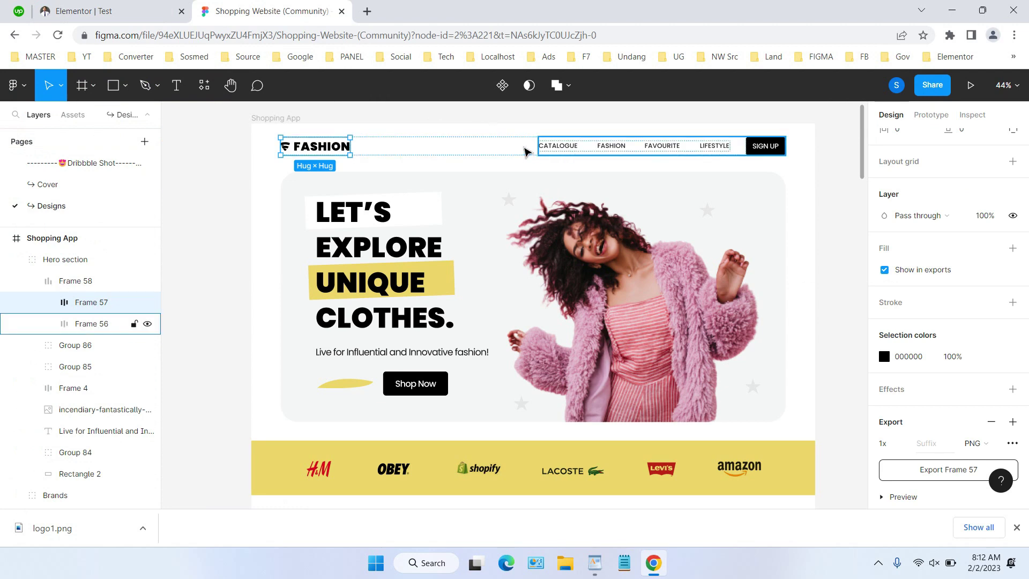
{"action": "left_click", "coordinate": [112, 11]}
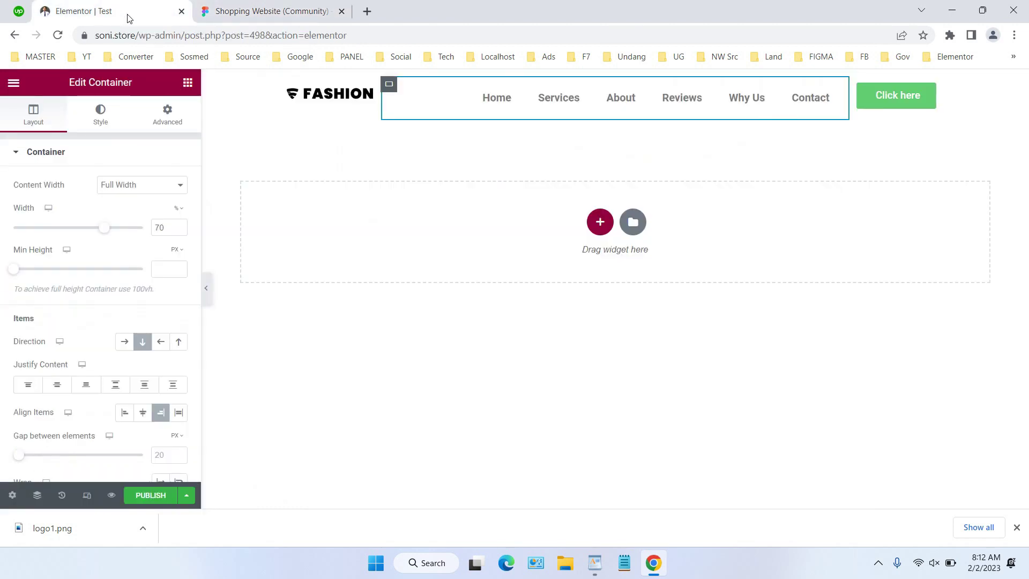
{"action": "left_click", "coordinate": [614, 78]}
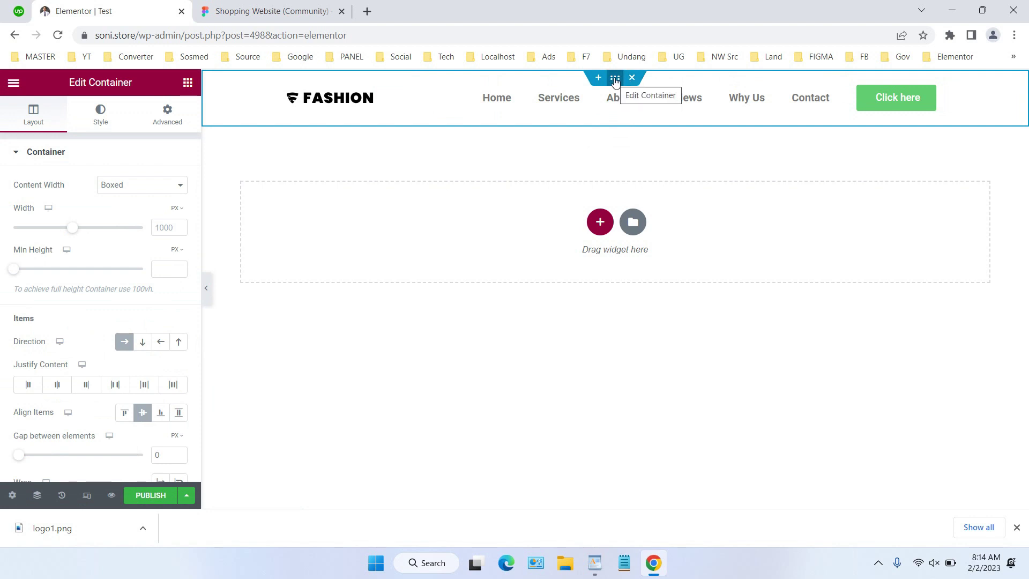
{"action": "left_click", "coordinate": [144, 416]}
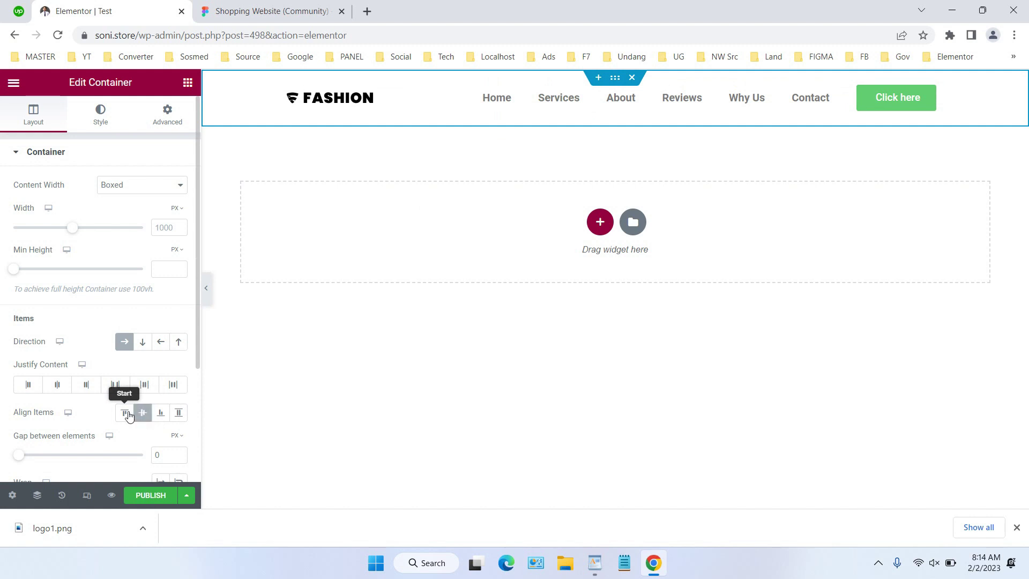
Switch the header container's Align Items between Start and Center several times, ending on Center
{"action": "left_click", "coordinate": [127, 415]}
{"action": "left_click", "coordinate": [143, 416]}
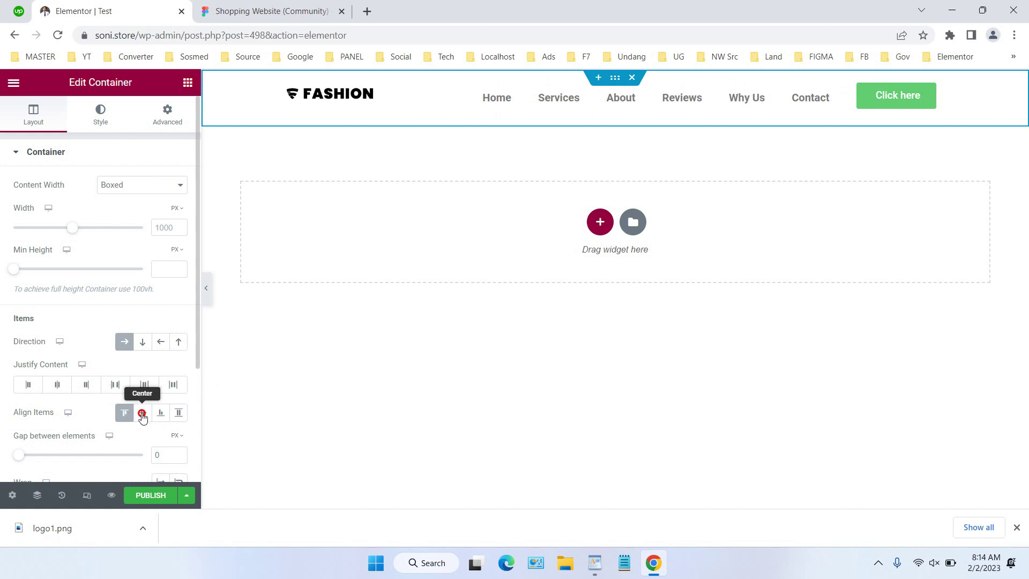
{"action": "left_click", "coordinate": [126, 415]}
{"action": "left_click", "coordinate": [142, 415]}
{"action": "left_click", "coordinate": [125, 415]}
{"action": "left_click", "coordinate": [145, 416]}
{"action": "left_click", "coordinate": [127, 416]}
{"action": "left_click", "coordinate": [143, 416]}
{"action": "left_click", "coordinate": [127, 416]}
{"action": "left_click", "coordinate": [142, 416]}
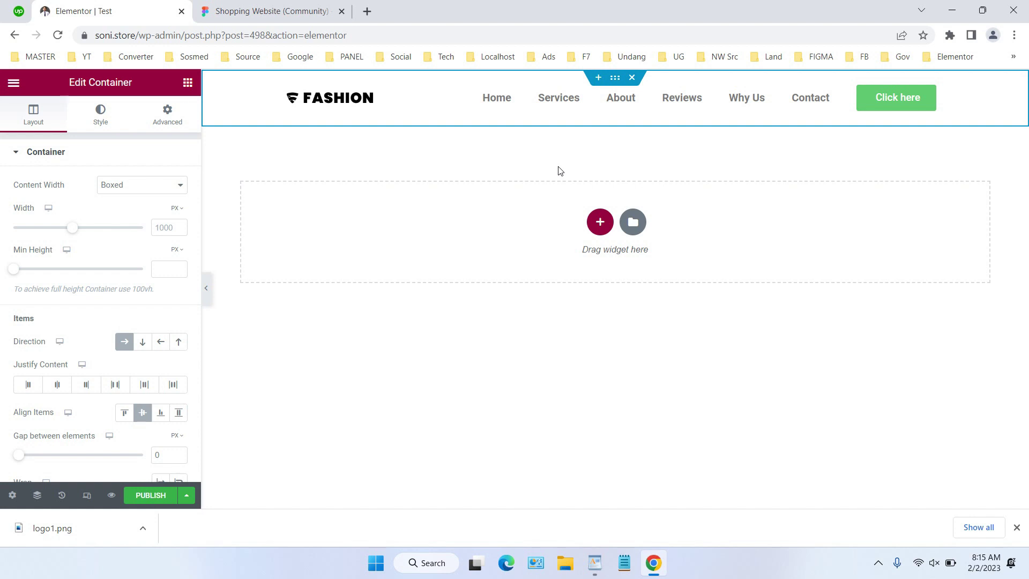
Check the SIGN UP button in the Figma design, and in Elementor set the header button's background color to black, #000000
{"action": "left_click", "coordinate": [300, 11]}
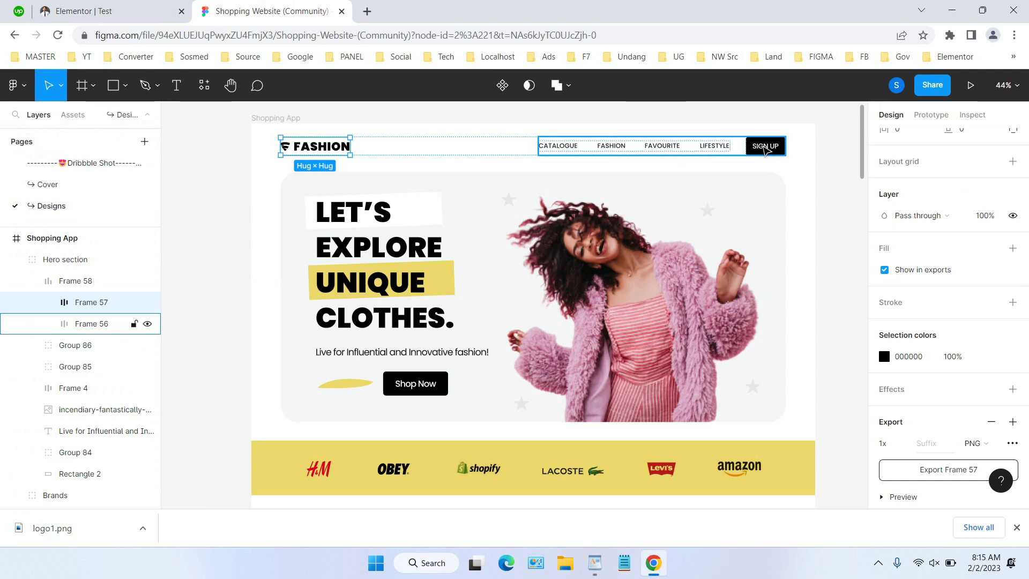
{"action": "left_click", "coordinate": [97, 11]}
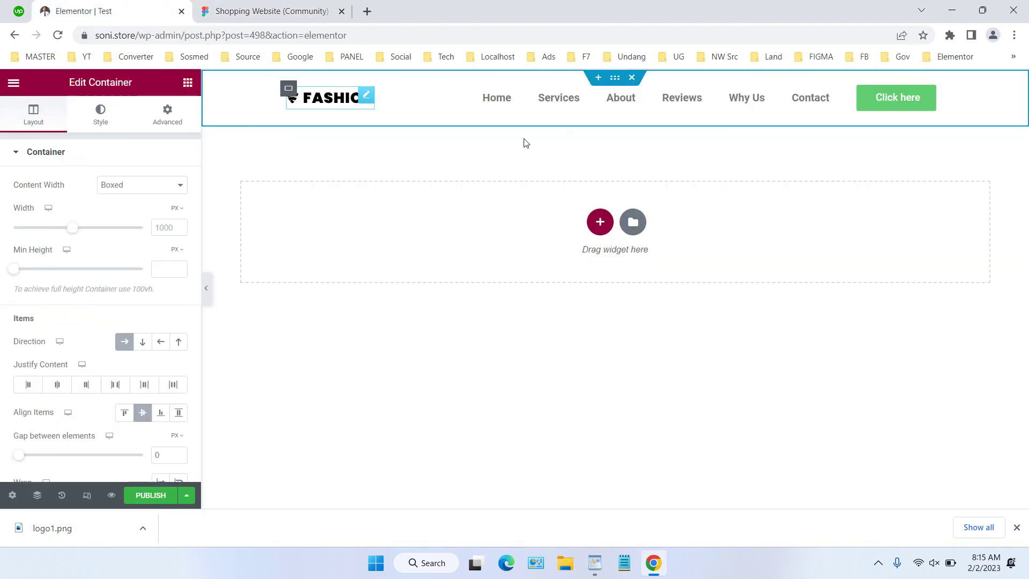
{"action": "left_click", "coordinate": [932, 101]}
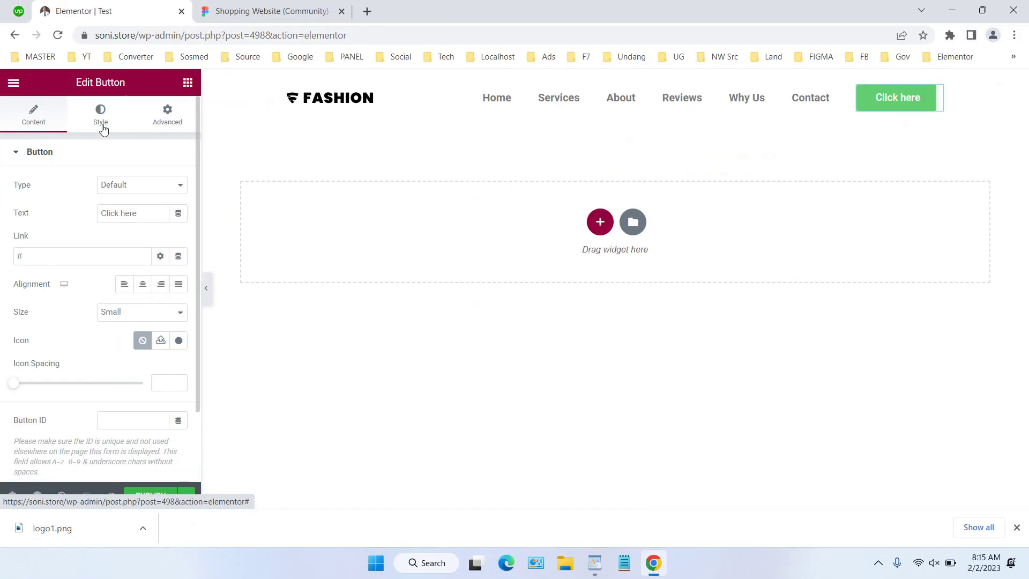
{"action": "left_click", "coordinate": [102, 119]}
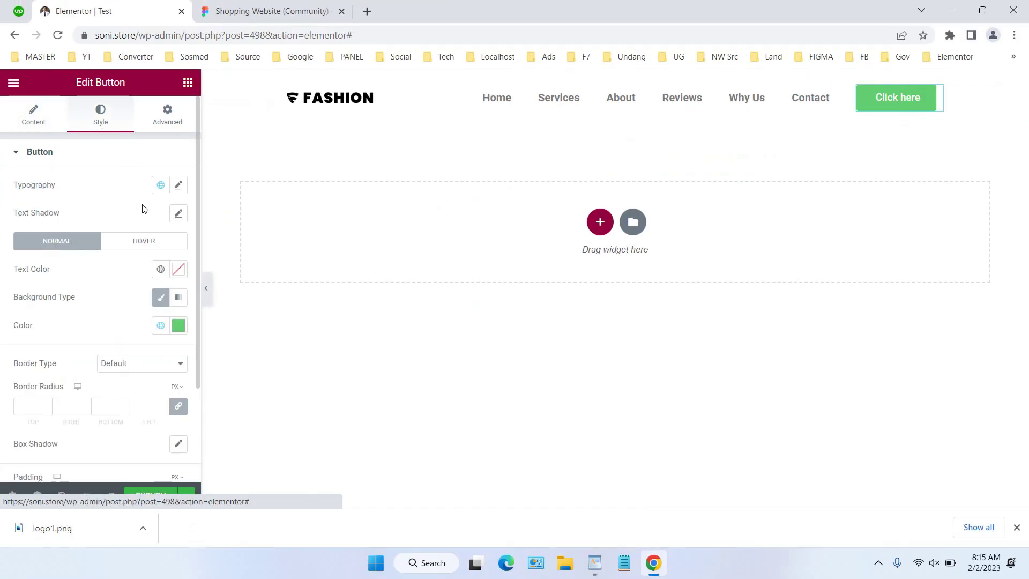
{"action": "left_click", "coordinate": [156, 299]}
{"action": "left_click", "coordinate": [160, 298]}
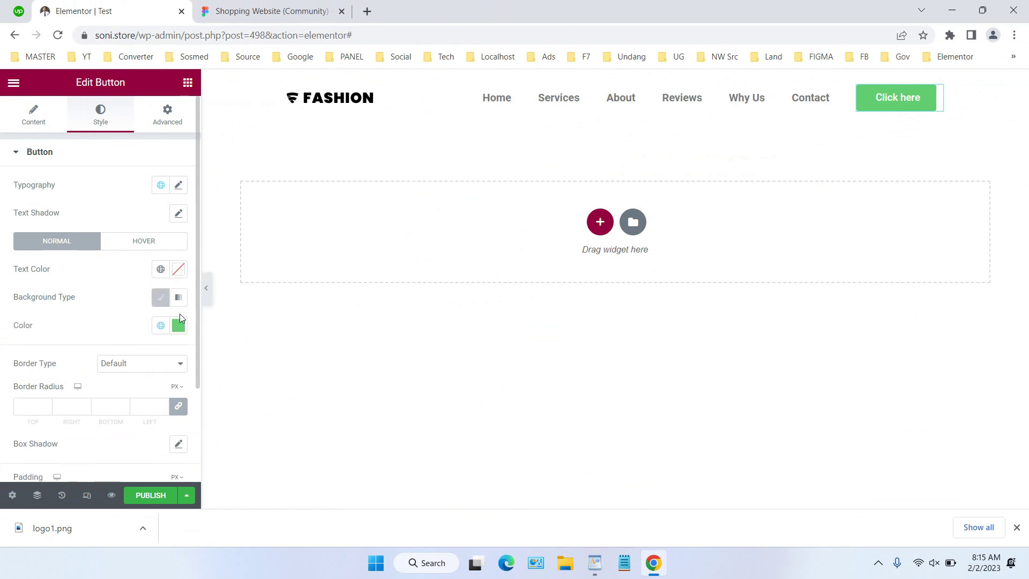
{"action": "left_click", "coordinate": [179, 324]}
{"action": "left_click_drag", "start_coordinate": [98, 242], "coordinate": [8, 261]}
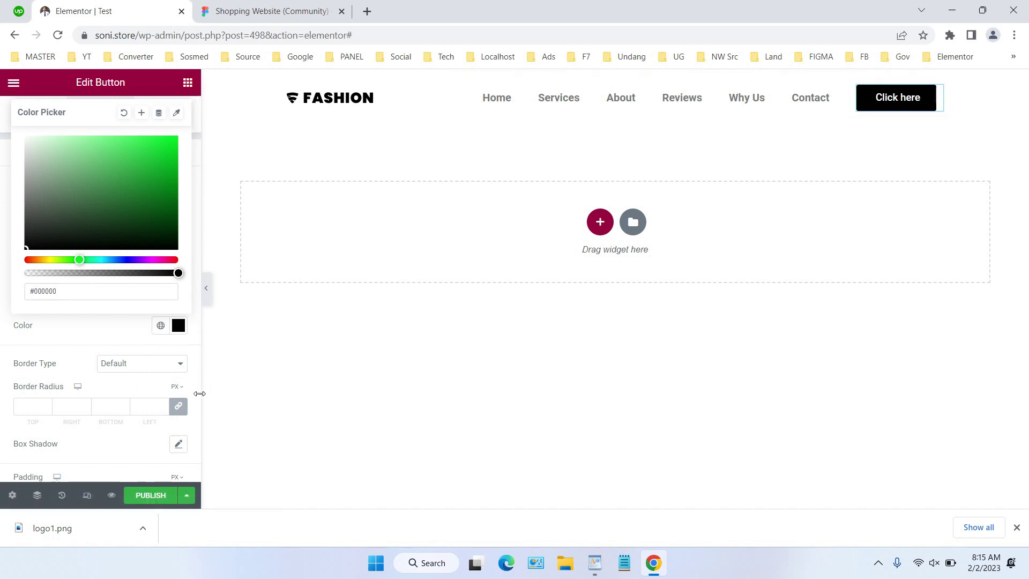
{"action": "key", "text": "Escape"}
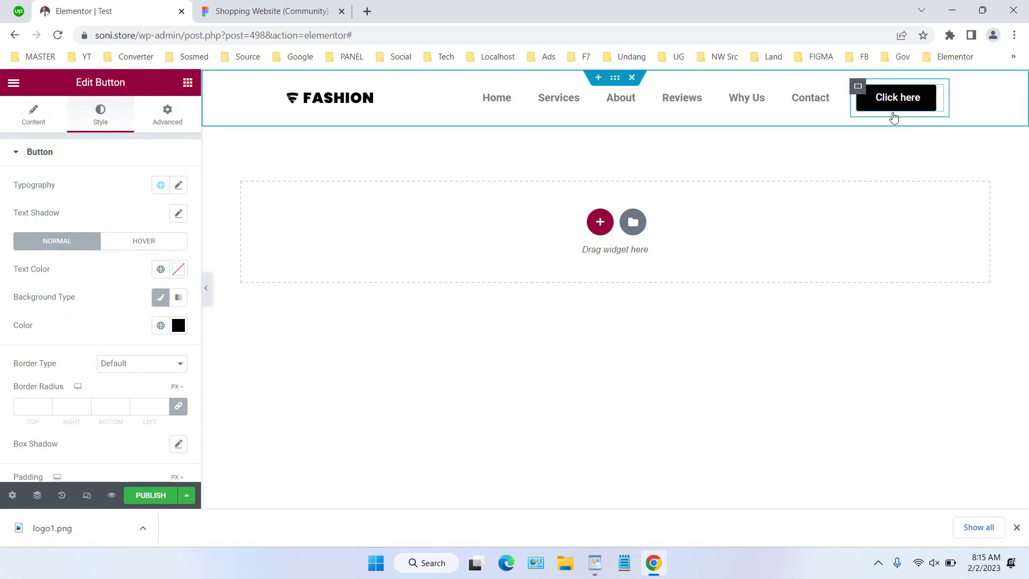
Set the header button's text to "Signup", checking it against the Figma design
{"action": "left_click", "coordinate": [31, 117]}
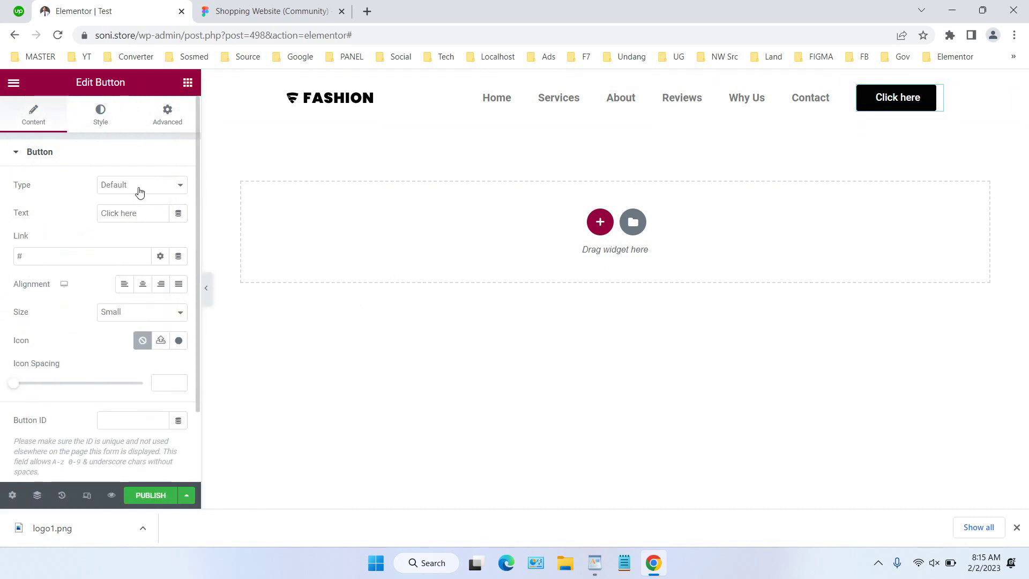
{"action": "left_click", "coordinate": [225, 9]}
{"action": "left_click", "coordinate": [108, 11]}
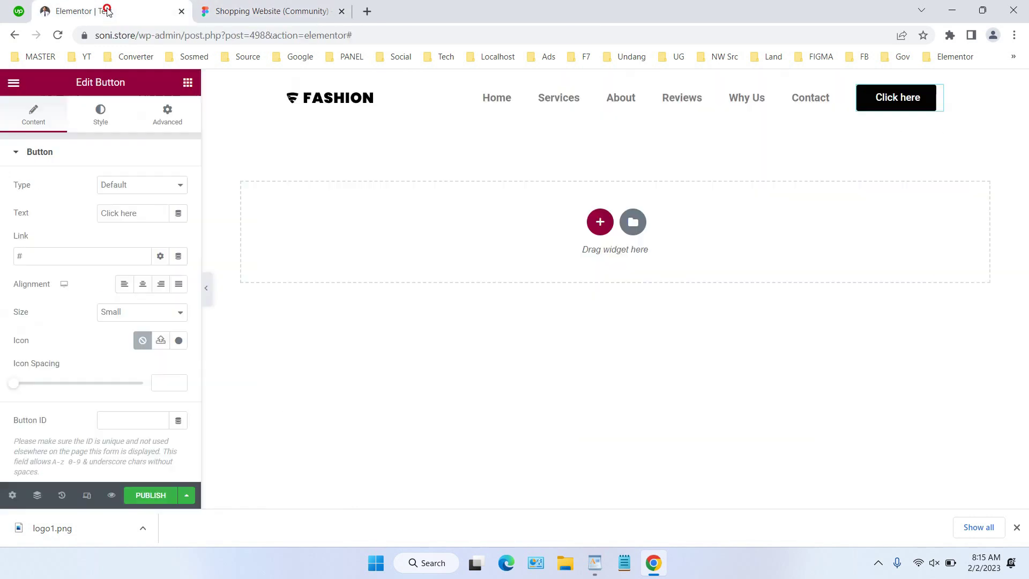
{"action": "left_click_drag", "start_coordinate": [143, 208], "coordinate": [45, 217]}
{"action": "type", "text": "Signup"}
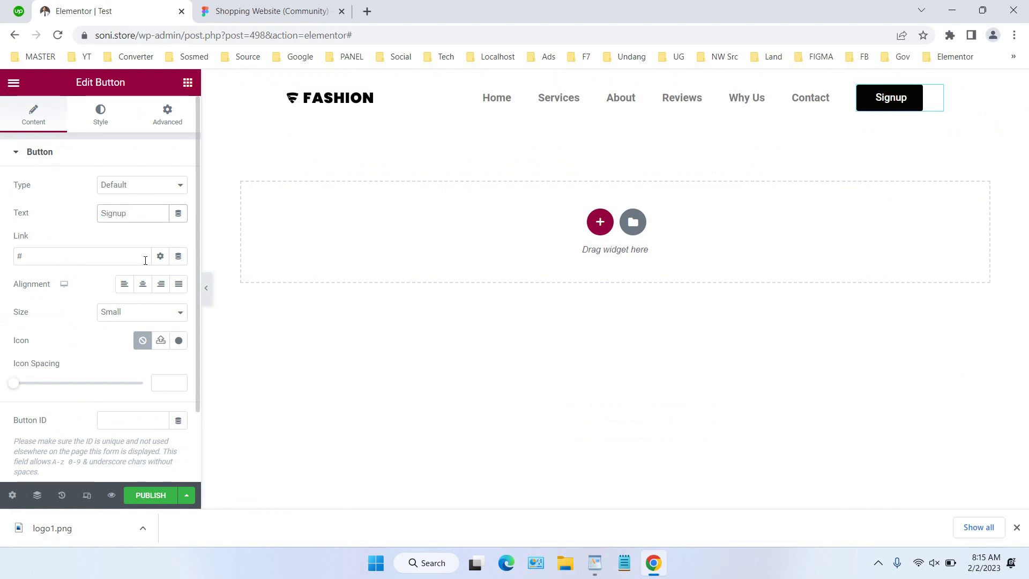
{"action": "left_click", "coordinate": [282, 17]}
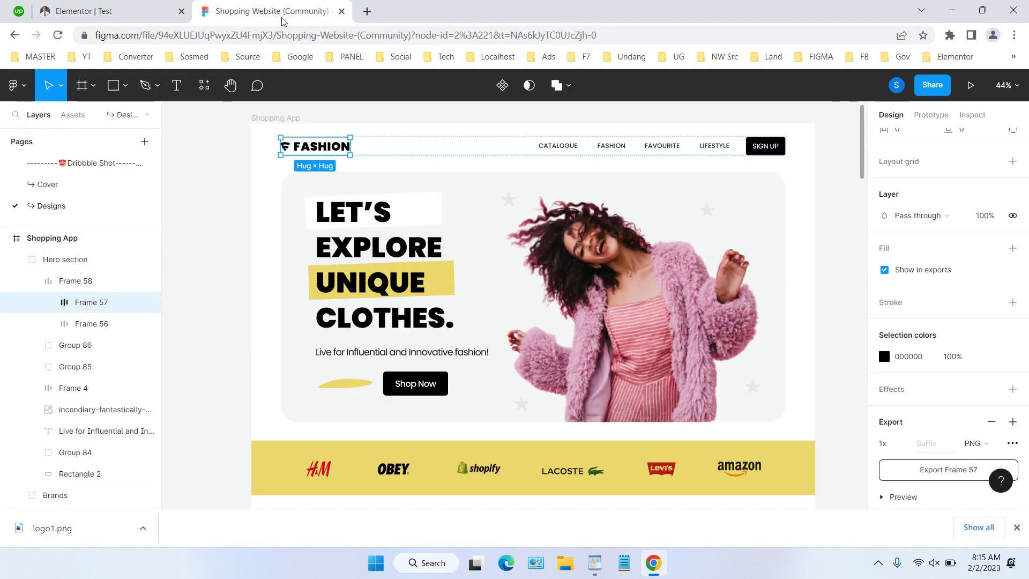